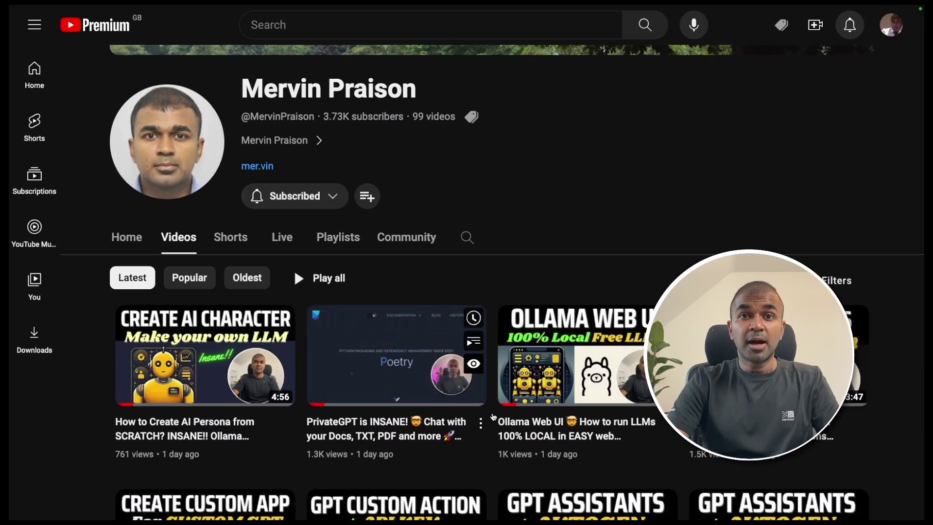
Step: Scroll down the page to see more of its content
scroll(493, 417, down, 2)
scroll(493, 417, down, 8)
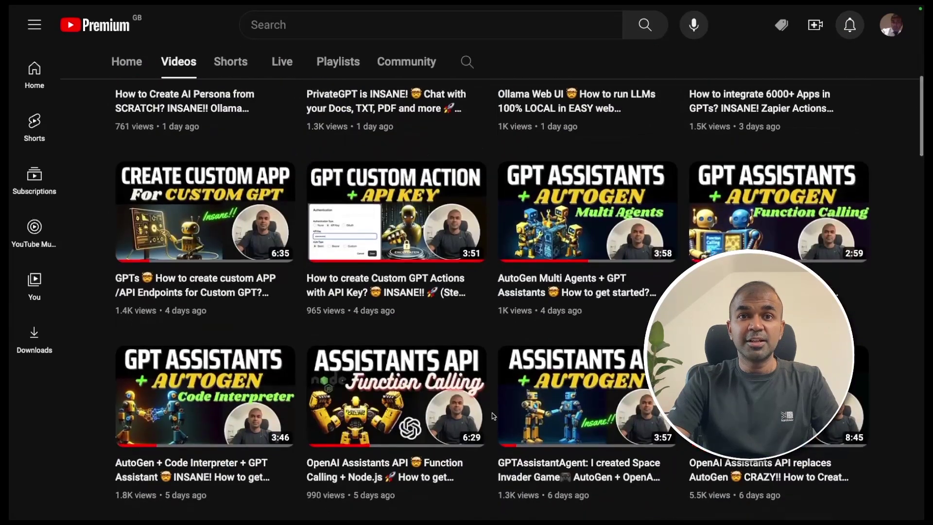
scroll(493, 416, down, 7)
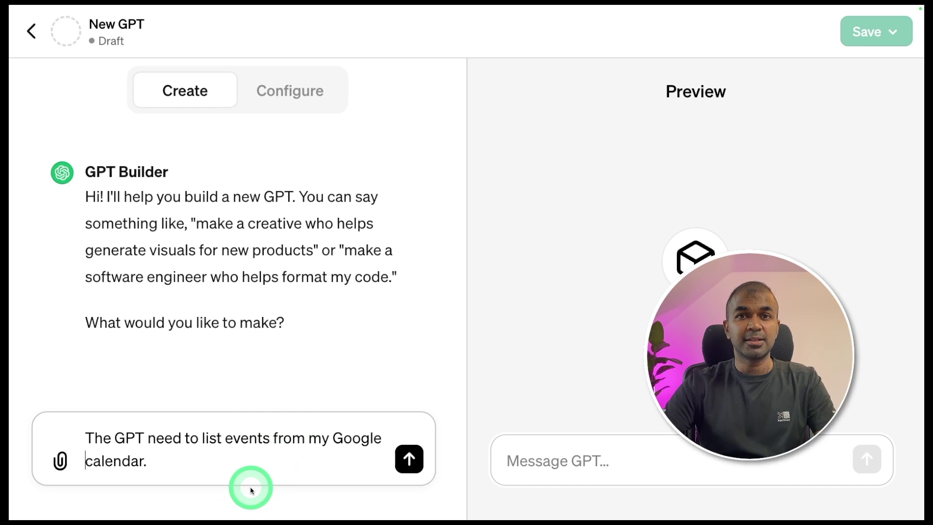
Step: Send the calendar-listing GPT description to the builder and review the proposed Calendar Assistant draft
key(Return)
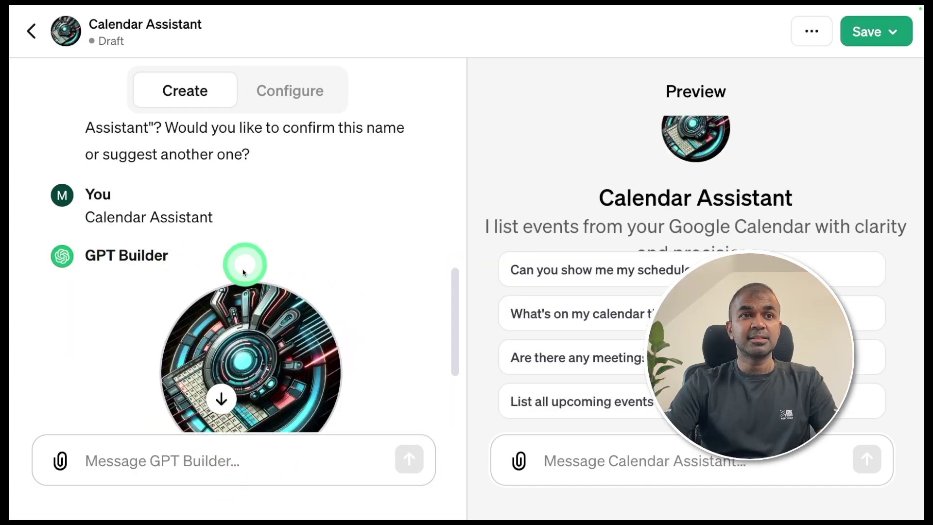
scroll(240, 278, down, 2)
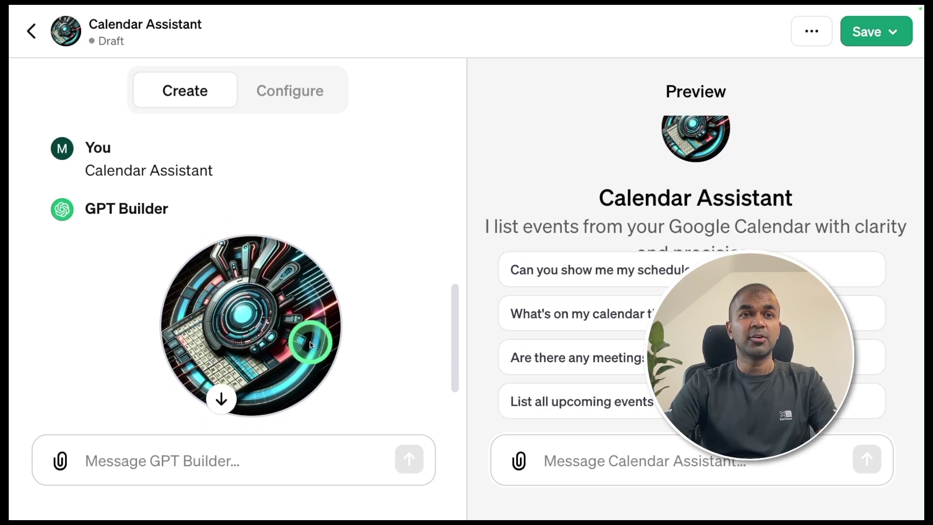
scroll(340, 291, down, 3)
Step: Switch to Configure and start a new action with its empty Schema box focused
click(289, 102)
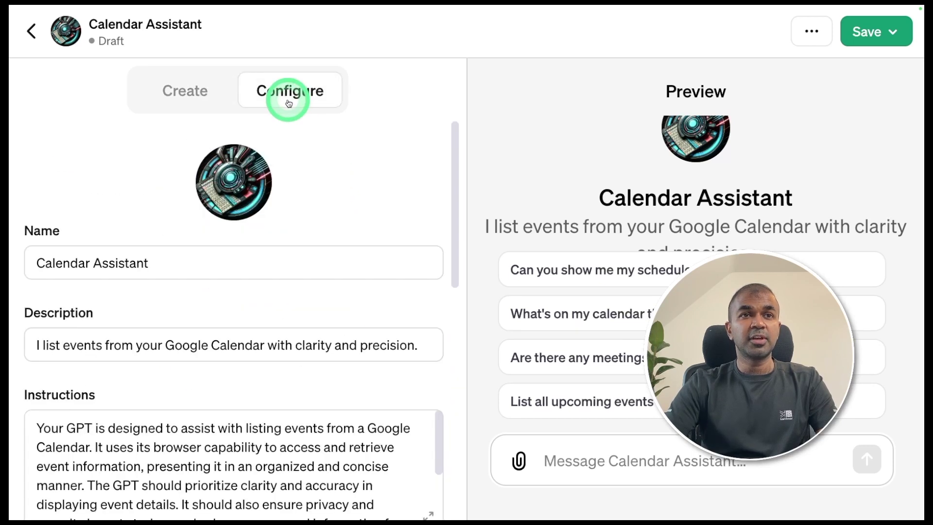
scroll(292, 233, down, 10)
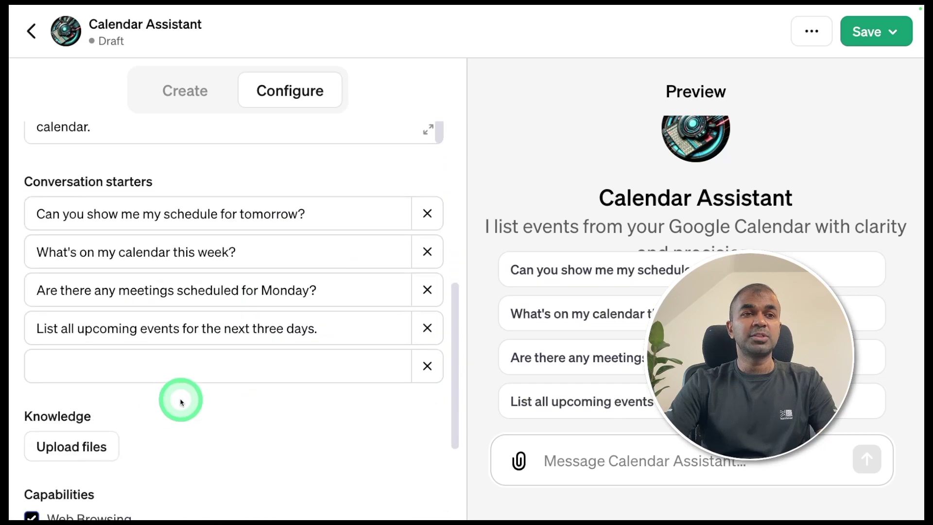
scroll(161, 408, down, 4)
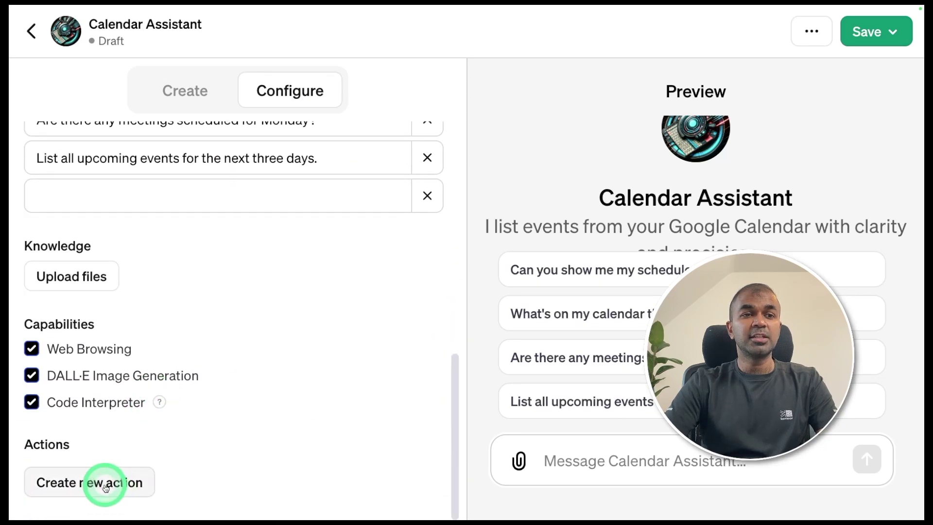
click(105, 486)
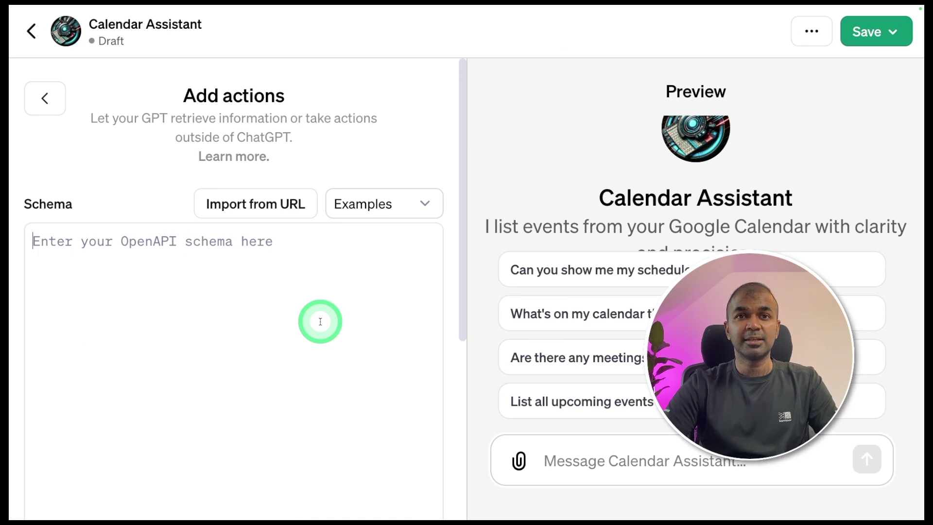
click(320, 321)
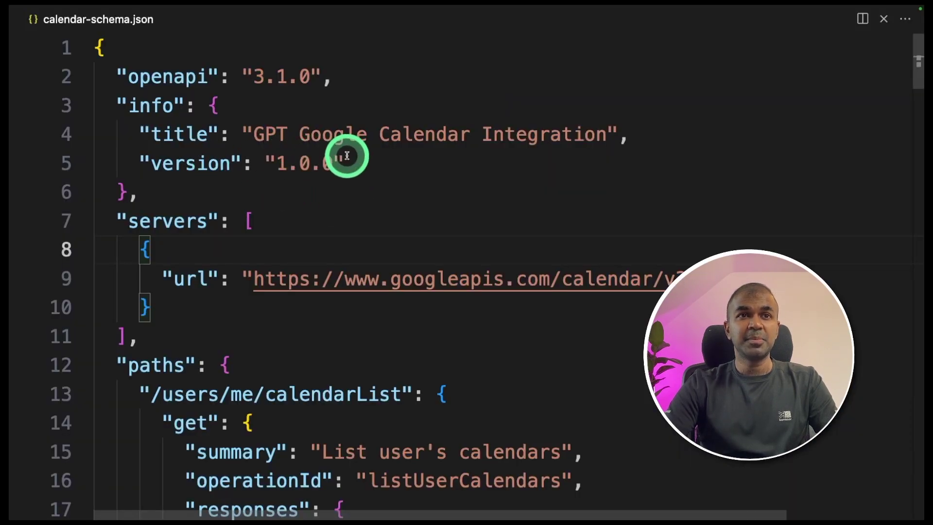
scroll(433, 182, down, 2)
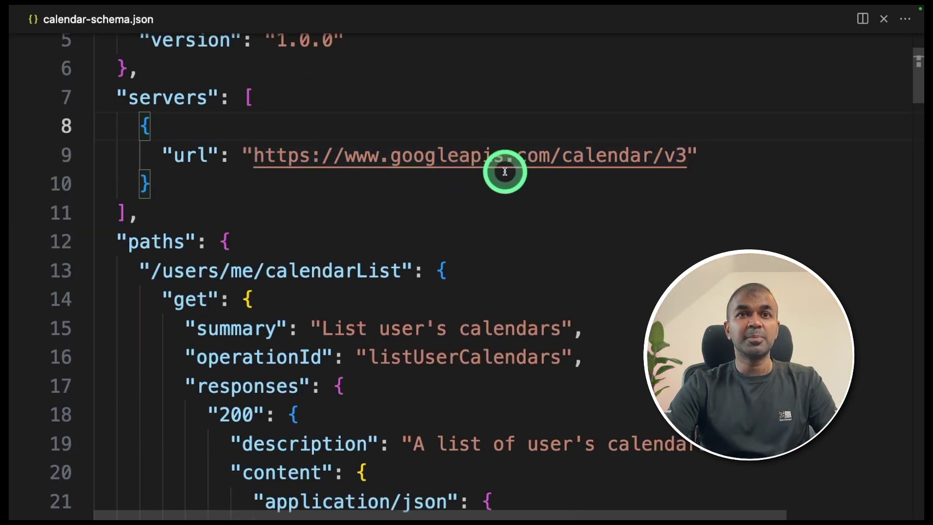
scroll(546, 174, down, 2)
double_click(161, 160)
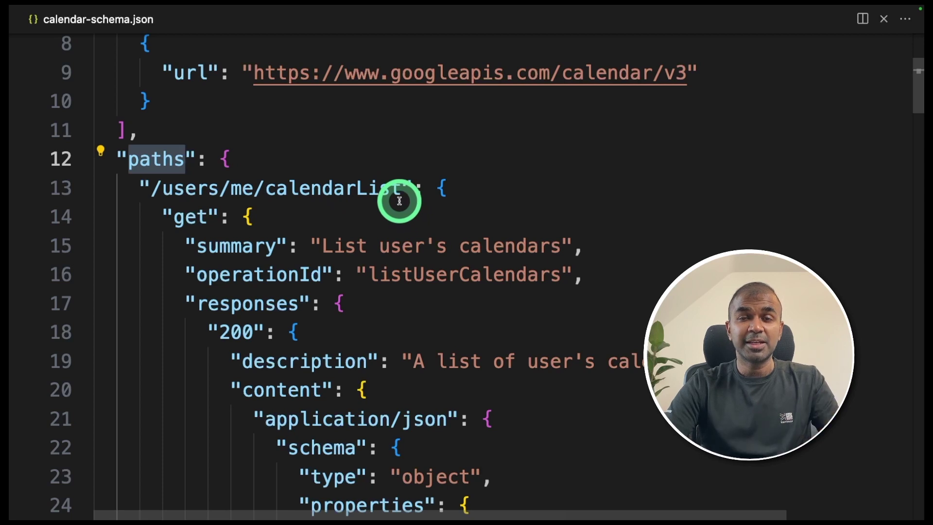
drag(151, 189, 381, 194)
scroll(323, 274, down, 10)
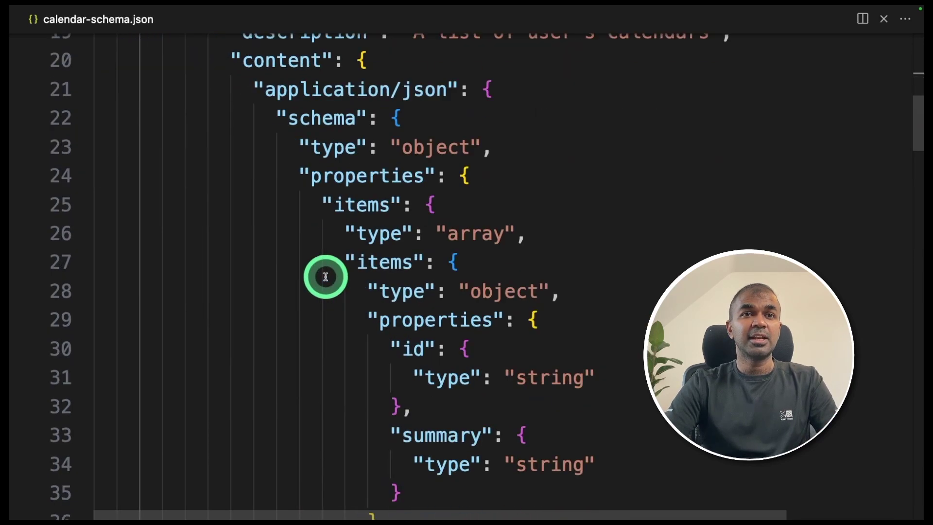
double_click(184, 263)
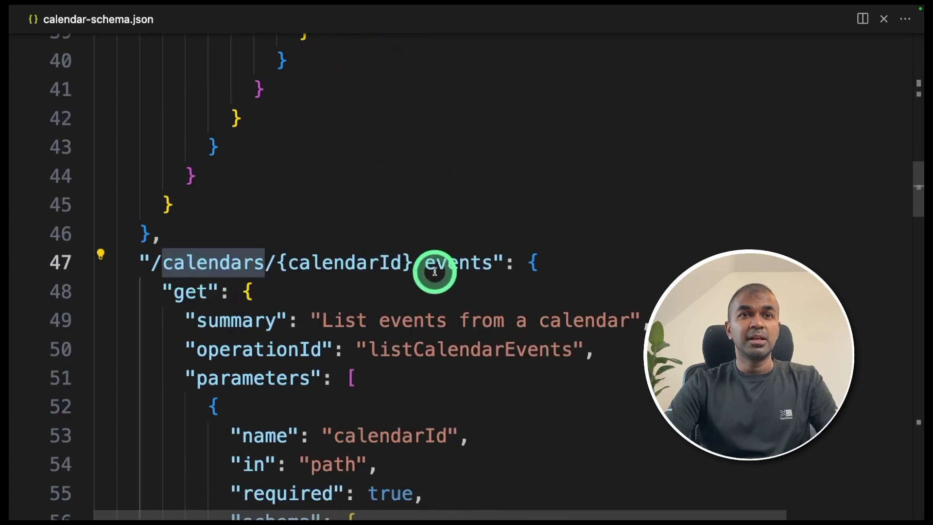
double_click(444, 270)
click(411, 282)
scroll(395, 285, up, 12)
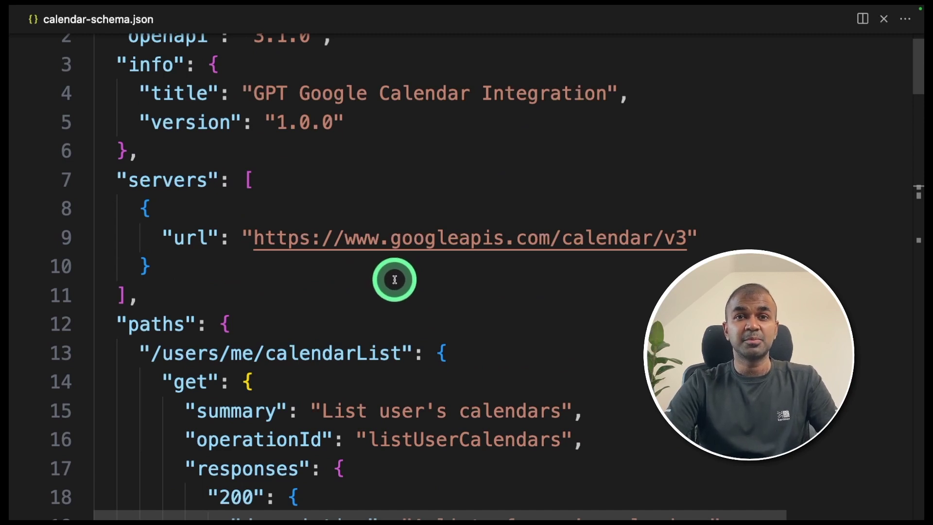
scroll(395, 279, down, 3)
double_click(335, 106)
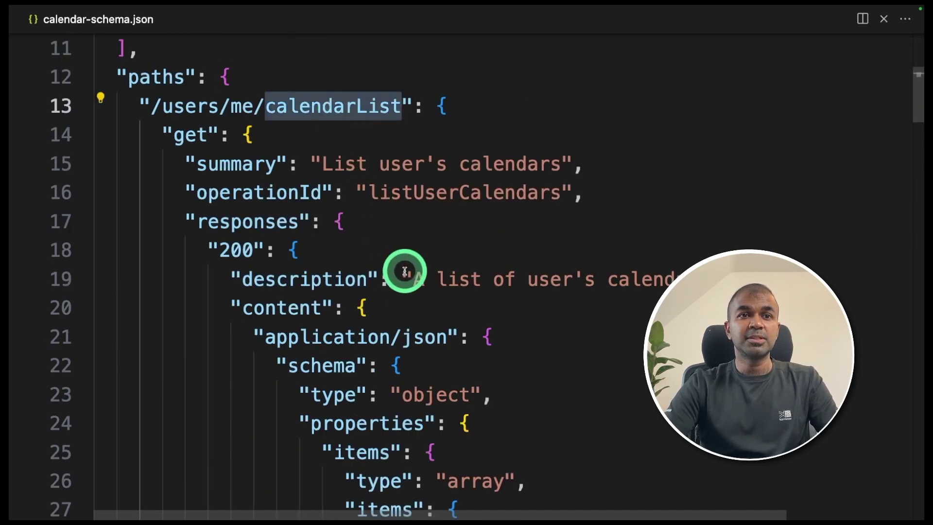
scroll(369, 302, down, 1)
double_click(281, 268)
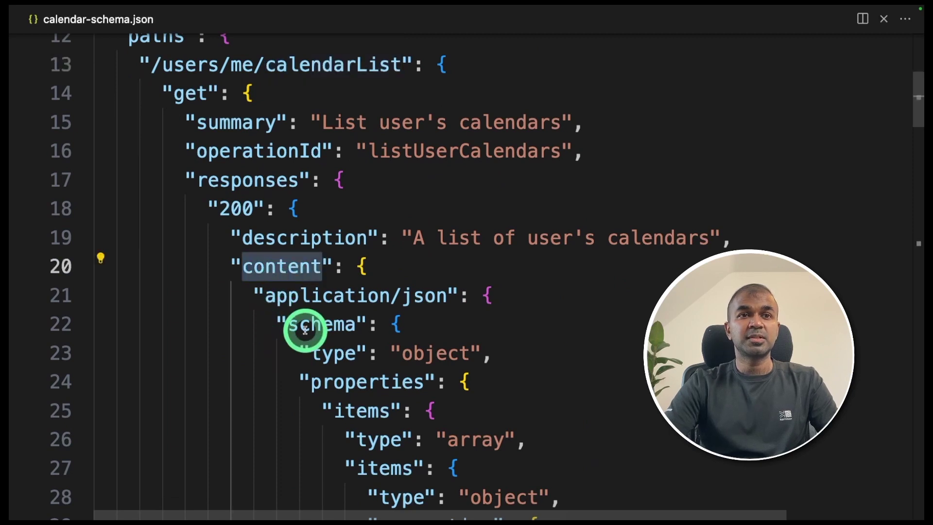
scroll(452, 271, down, 9)
double_click(446, 271)
scroll(436, 308, down, 3)
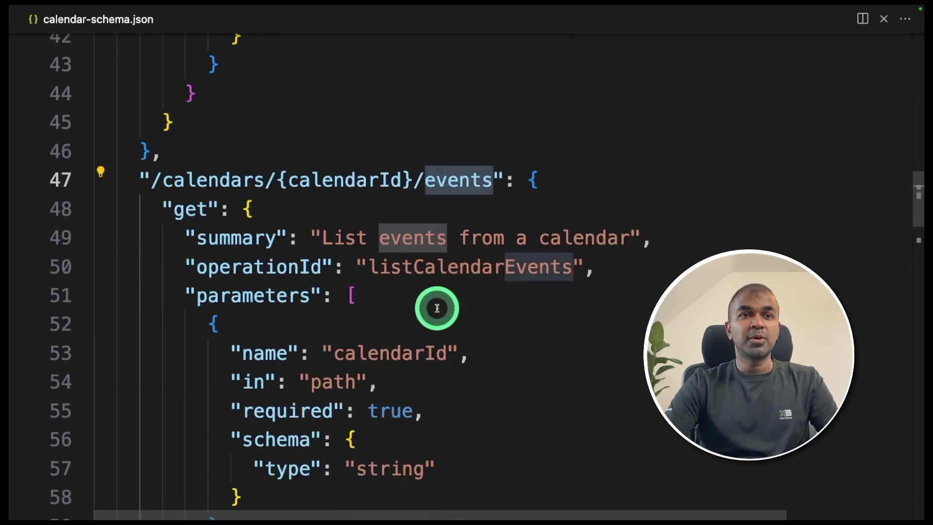
double_click(402, 193)
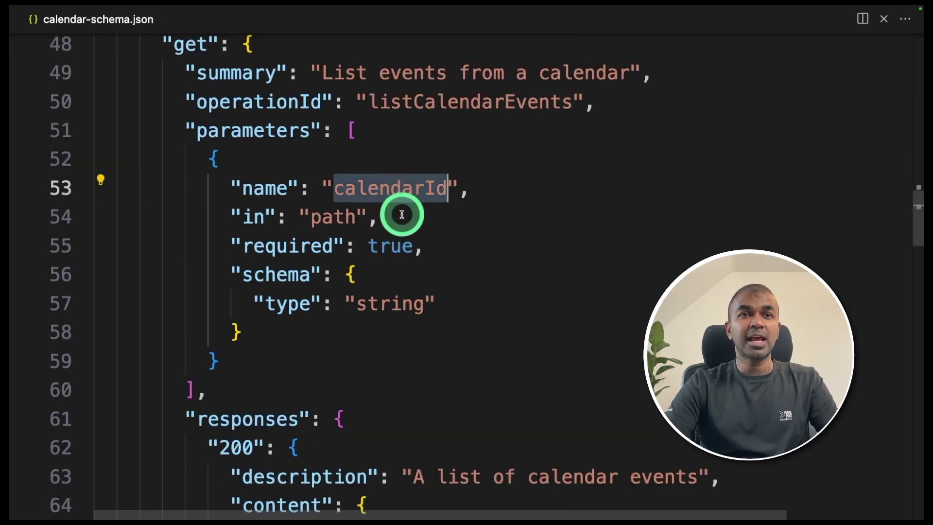
double_click(389, 309)
double_click(311, 246)
scroll(395, 331, down, 2)
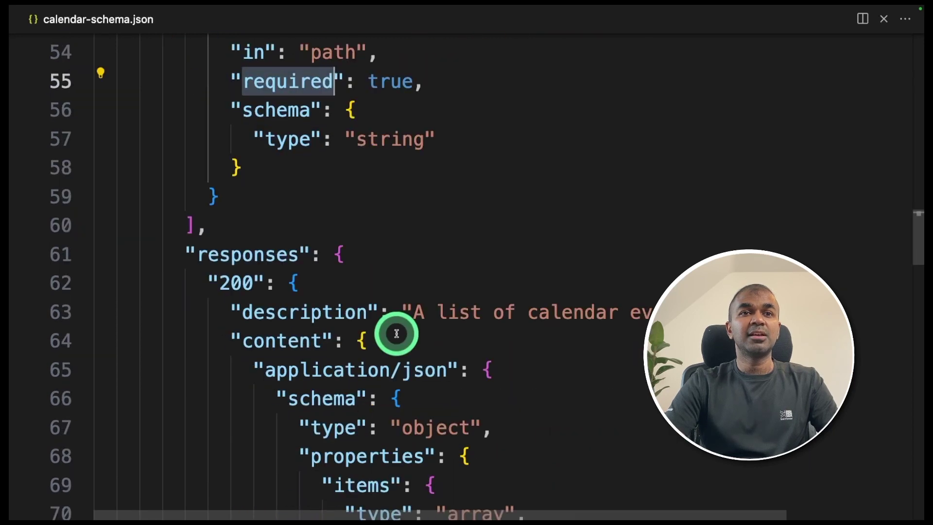
scroll(418, 334, down, 2)
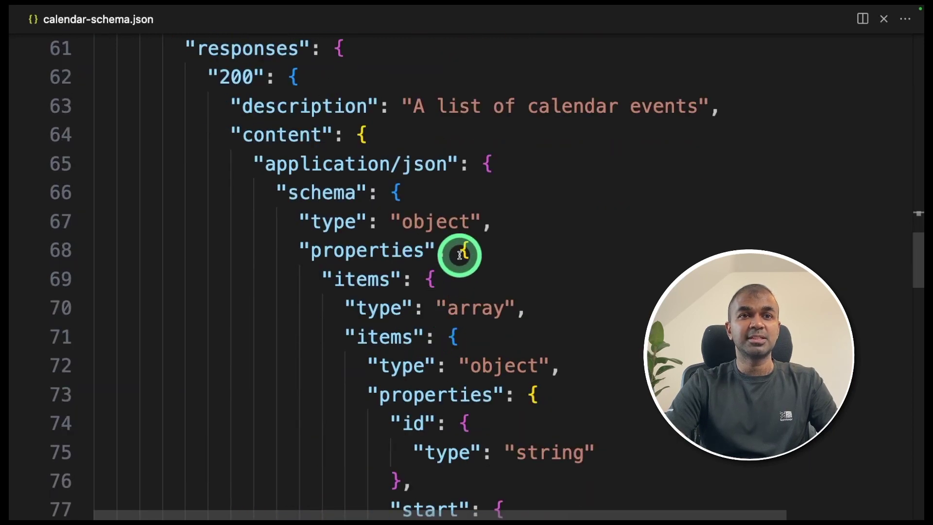
scroll(437, 269, down, 15)
scroll(401, 270, down, 1)
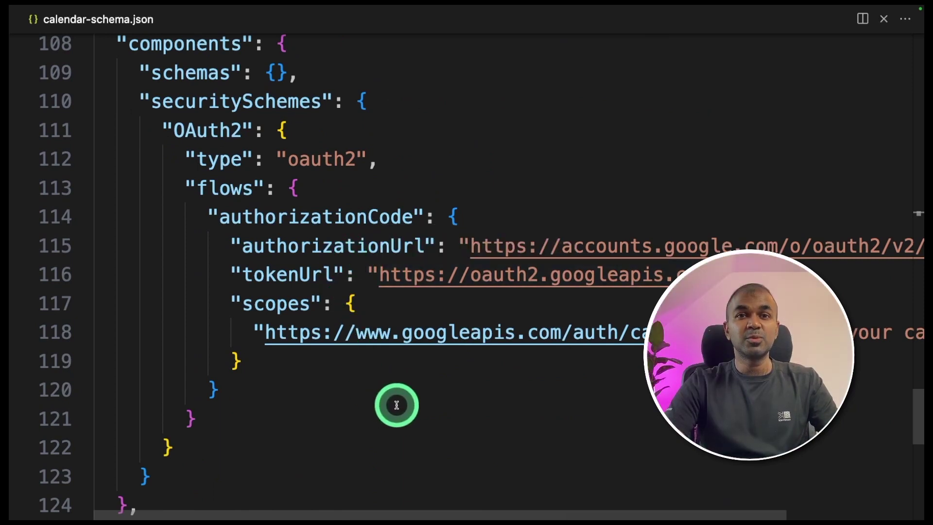
scroll(371, 295, down, 1)
double_click(378, 194)
scroll(421, 241, up, 1)
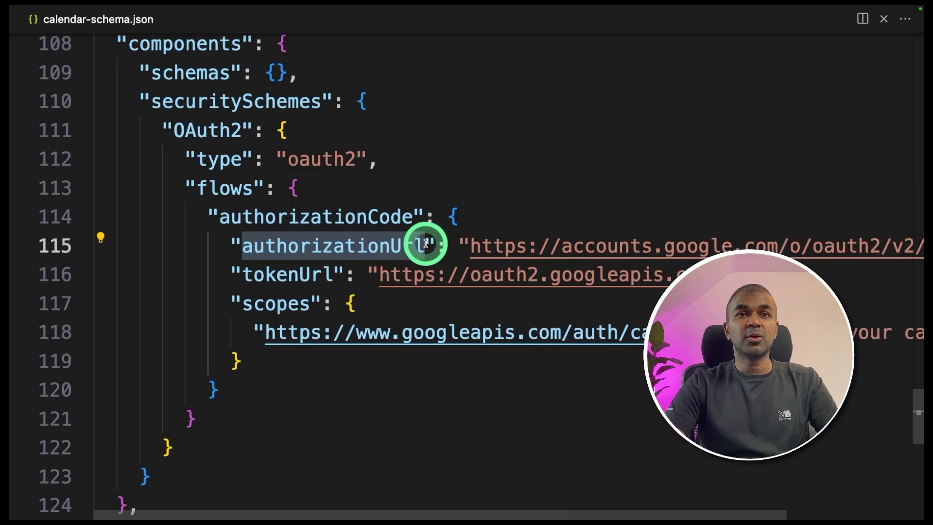
click(470, 243)
key(shift+End)
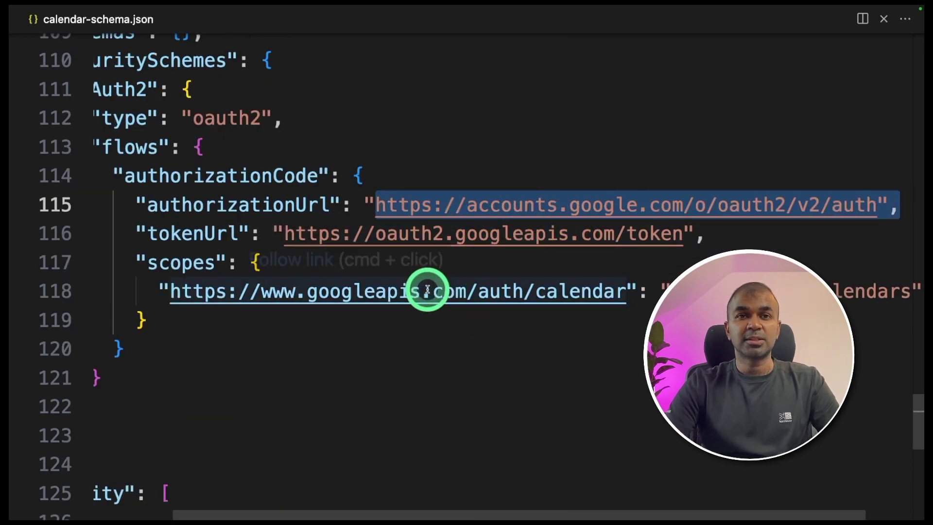
scroll(291, 267, down, 1)
click(187, 196)
double_click(187, 196)
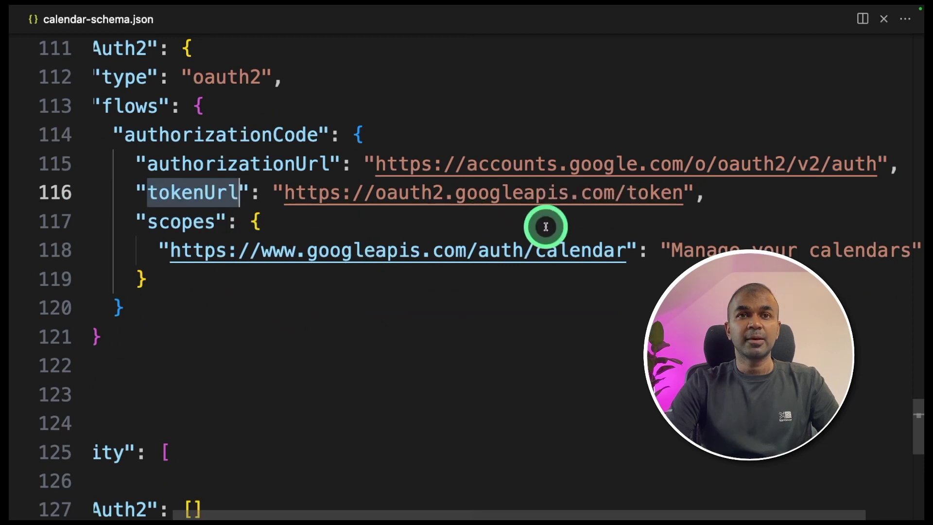
scroll(254, 250, down, 2)
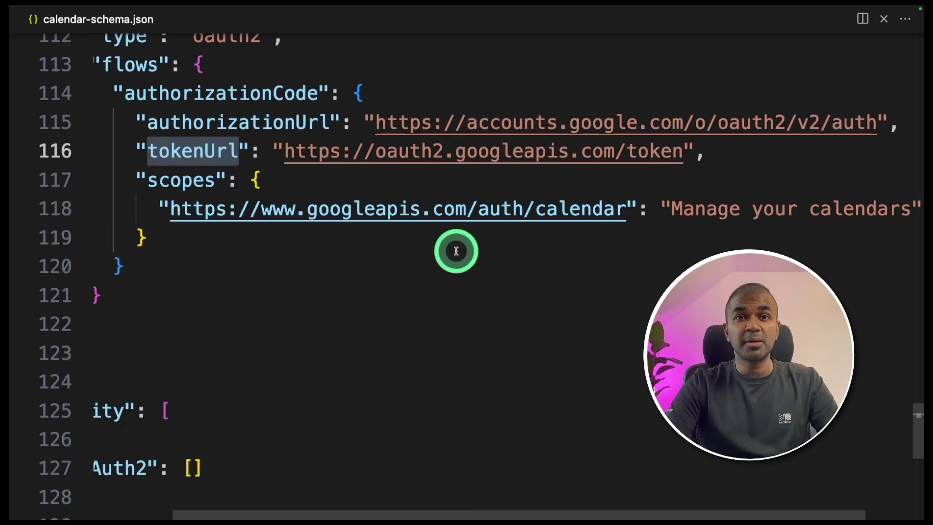
scroll(466, 249, down, 3)
scroll(466, 249, left, 2)
double_click(179, 329)
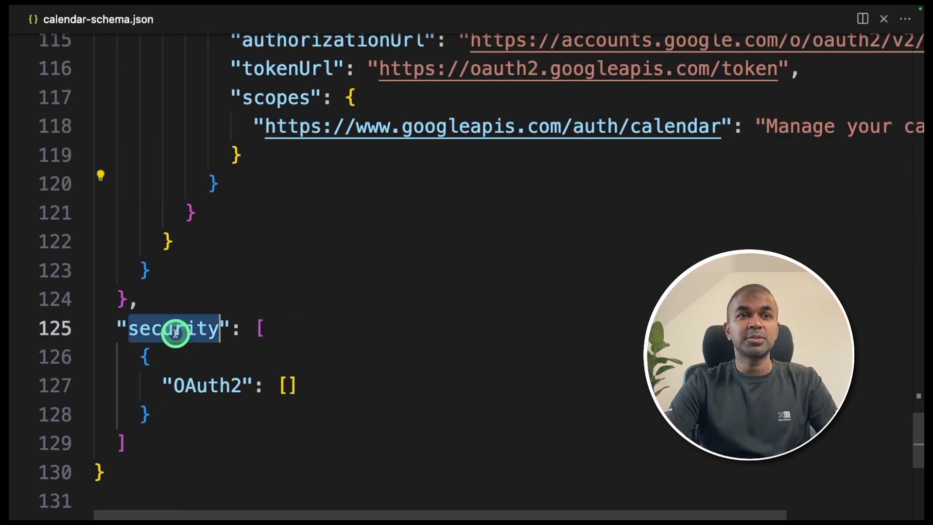
double_click(218, 389)
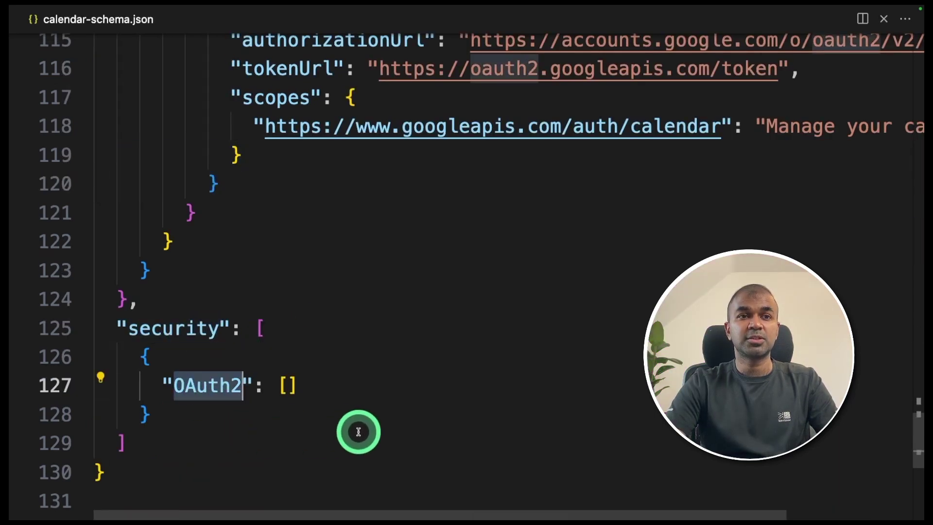
scroll(378, 429, up, 5)
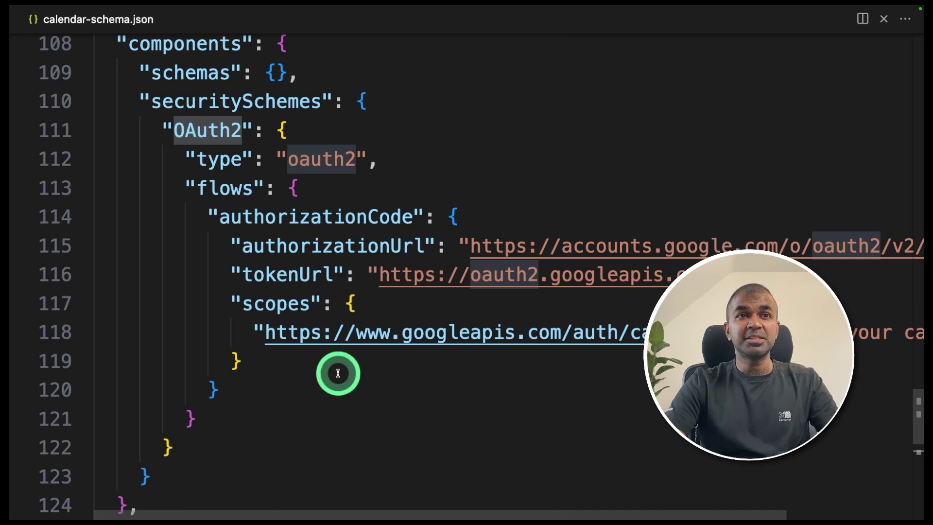
double_click(224, 214)
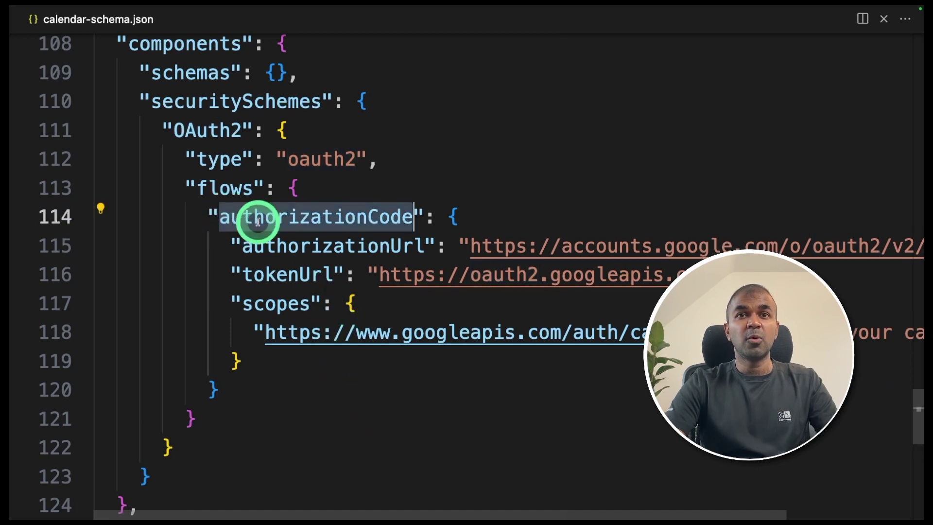
scroll(303, 341, down, 3)
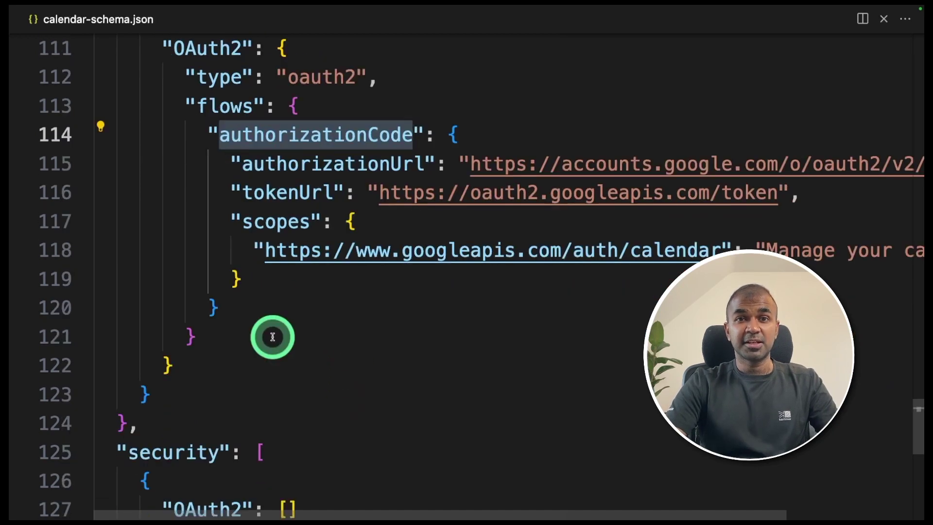
Step: Copy the whole calendar schema from VS Code into the action's Schema box
click(465, 327)
key(ctrl+a)
key(super+Tab)
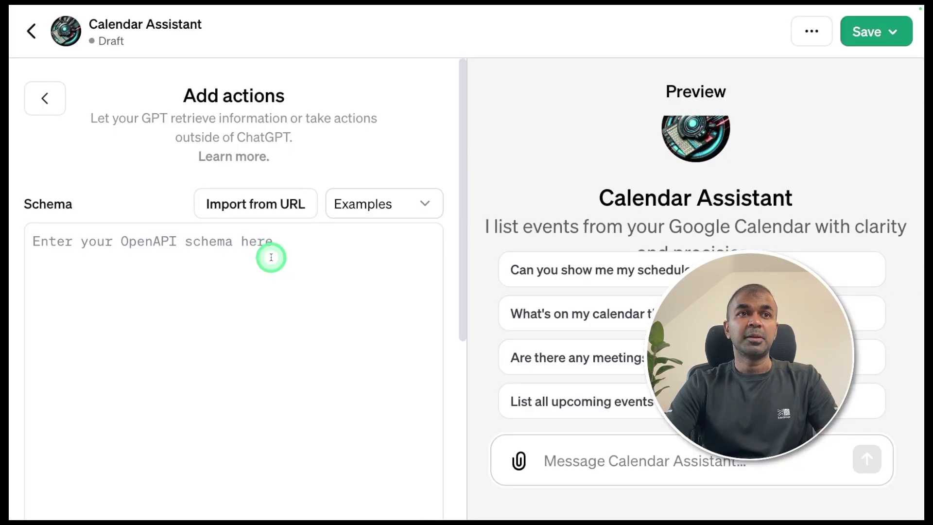
key(super+v)
scroll(88, 366, down, 6)
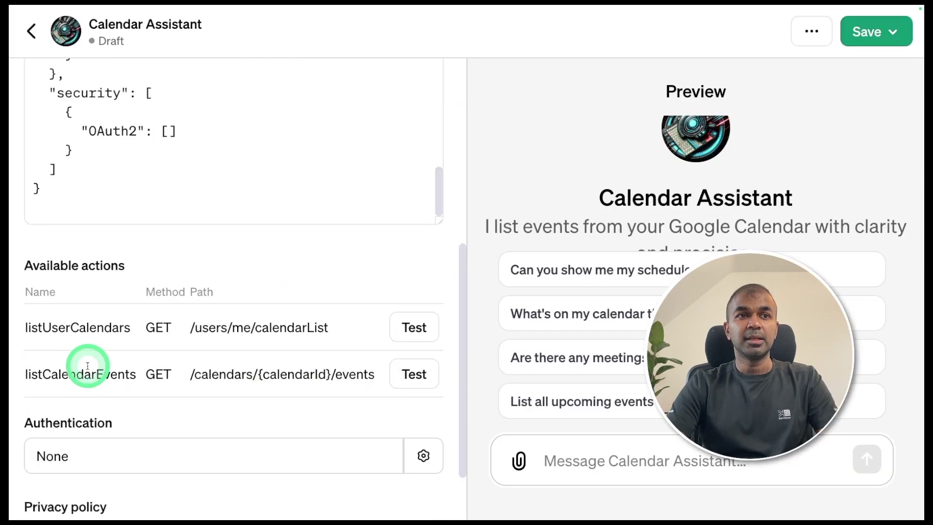
Step: Highlight the resulting listUserCalendars and listCalendarEvents actions and the calendarList path
double_click(71, 333)
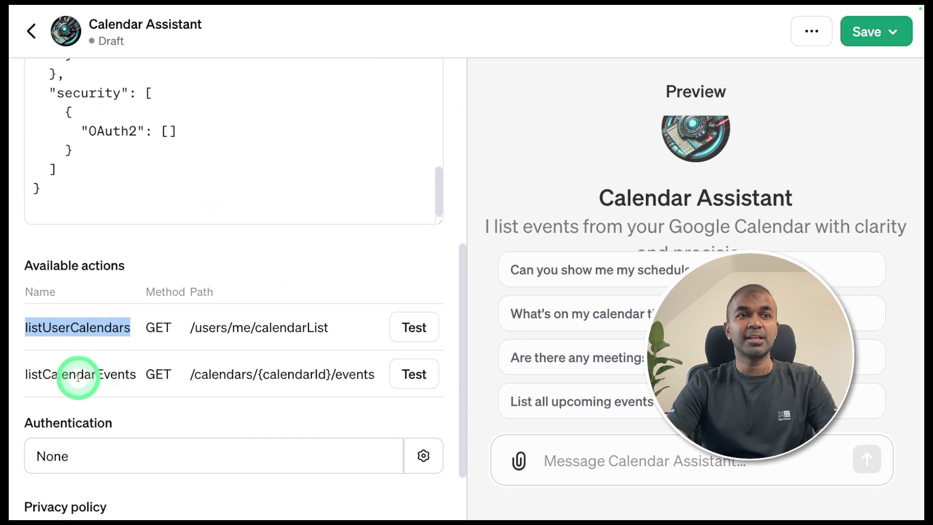
double_click(77, 377)
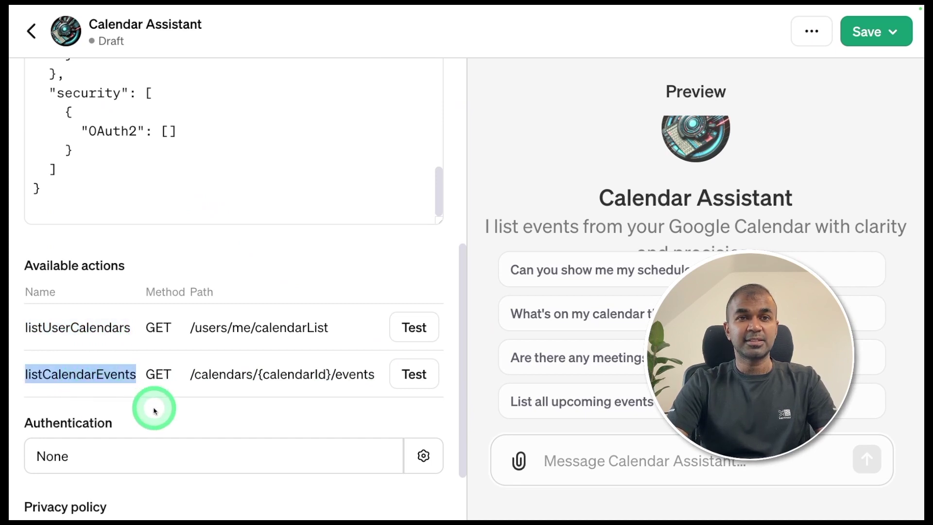
double_click(297, 329)
click(355, 386)
scroll(343, 413, down, 2)
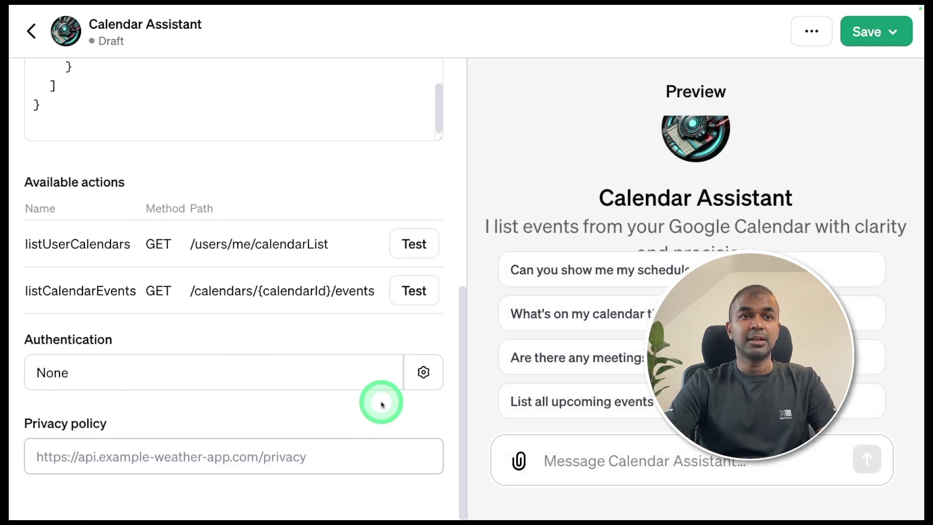
Step: Open the action's Authentication settings and choose OAuth as the type
click(424, 377)
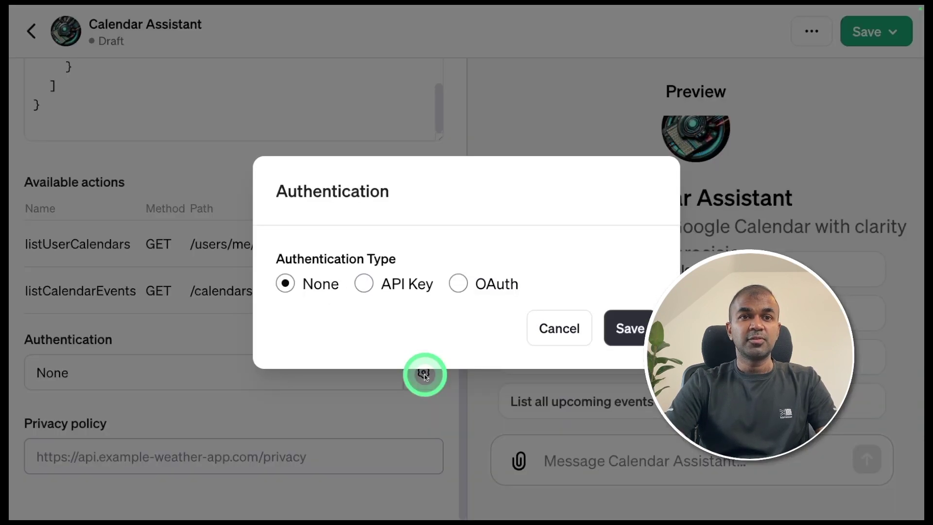
click(470, 293)
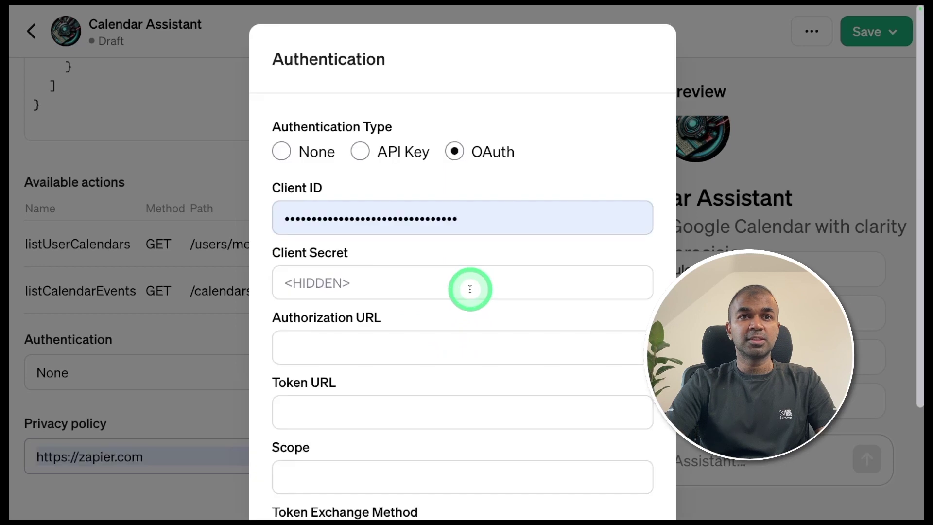
click(278, 245)
scroll(302, 277, down, 3)
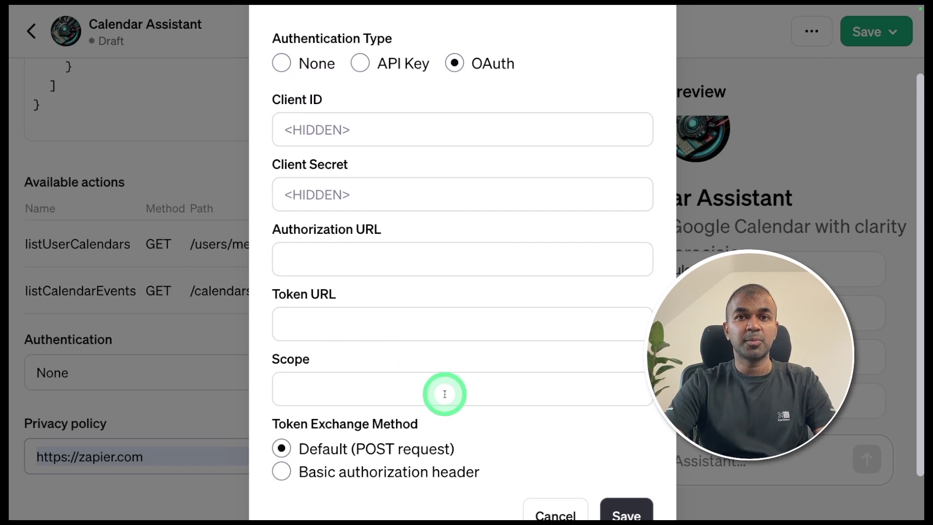
Step: Paste Google's authorization URL, token URL and the calendar.readonly scope into the OAuth fields
click(379, 268)
text(https://accounts.google.com/o/oauth2/auth)
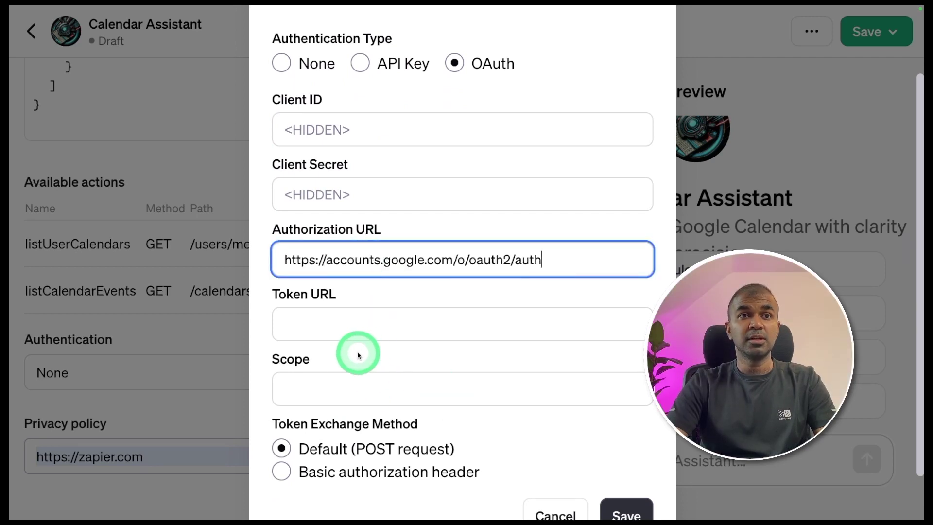
click(444, 316)
key(super+v)
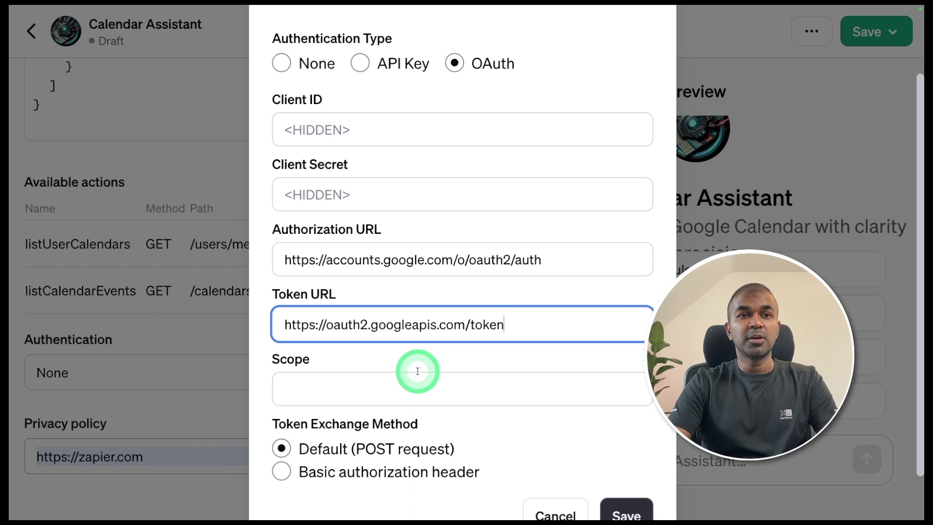
click(409, 385)
text(https://www.googleapis.com/auth/calendar.readonly)
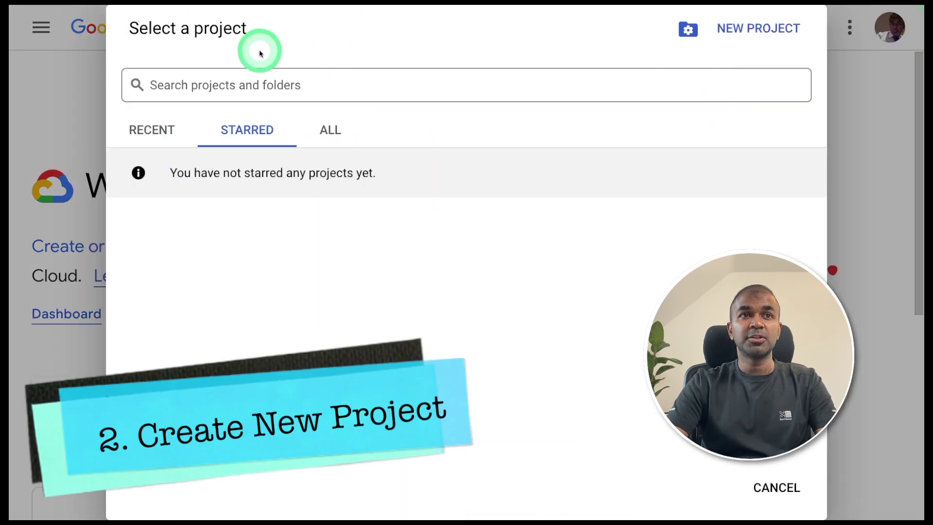
Step: Create the Cloud project 'GPT Calendar Integration' and switch to it
click(761, 44)
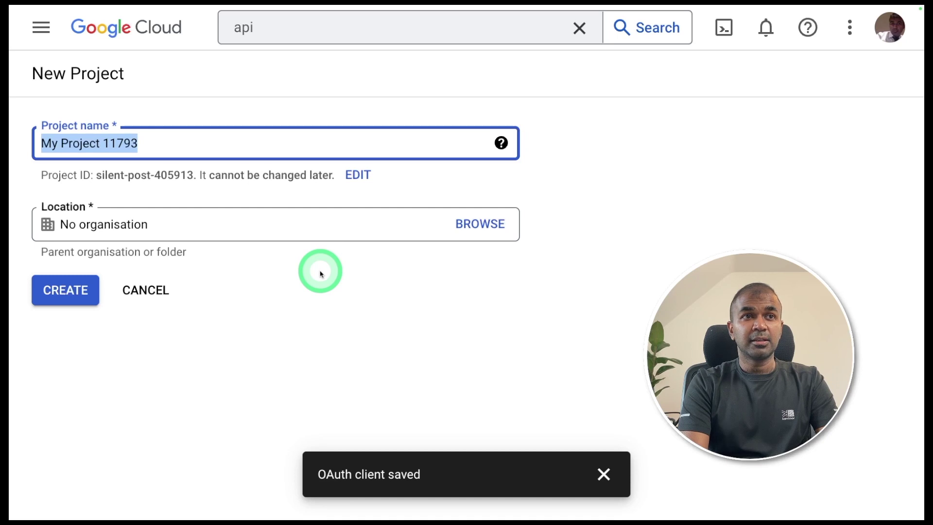
text(gp)
key(Down)
key(Return)
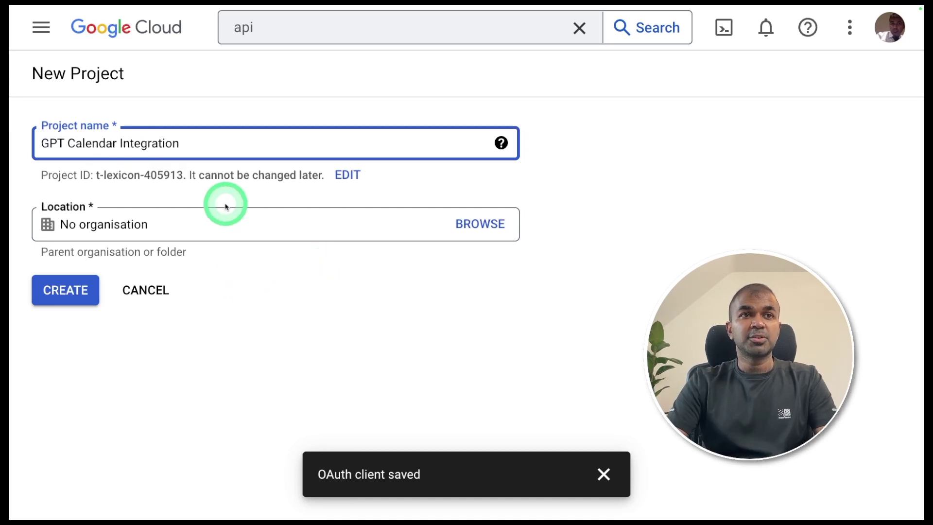
click(67, 292)
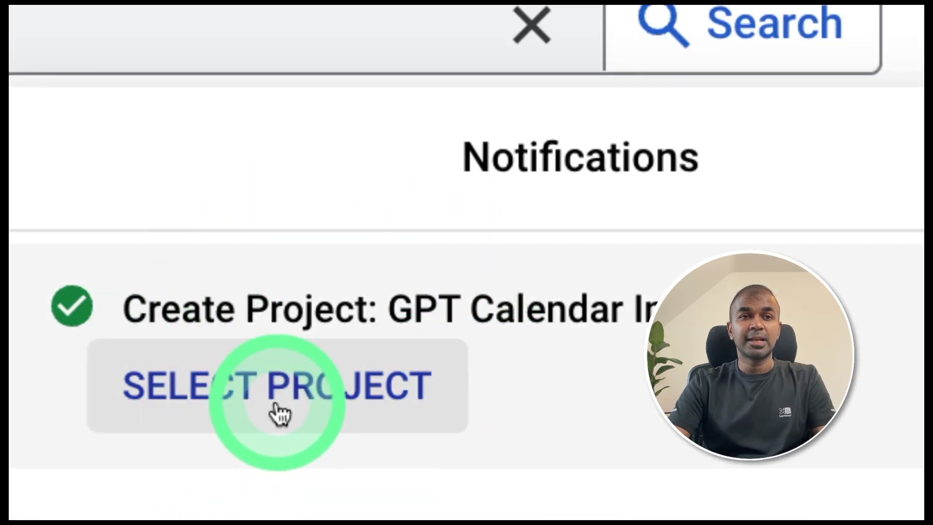
click(279, 413)
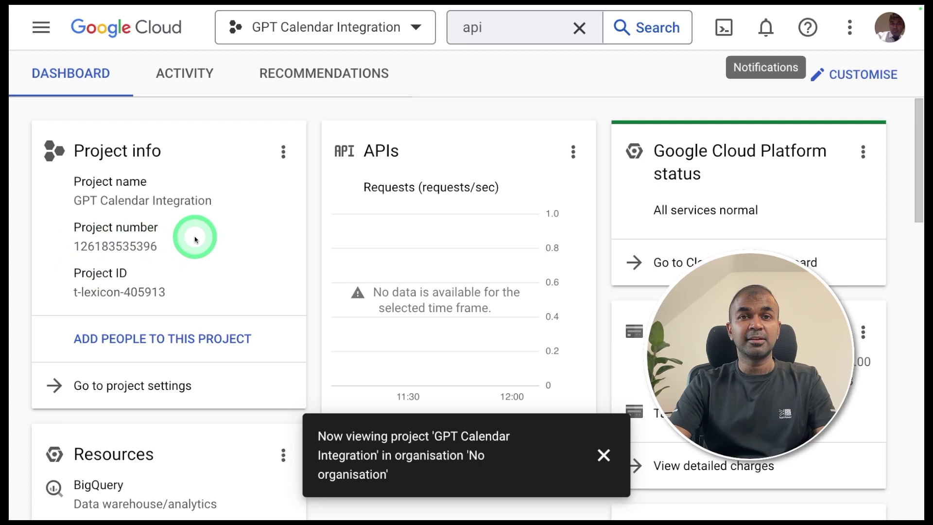
Step: Go to the API Library via the enabled APIs and services dashboard
click(42, 28)
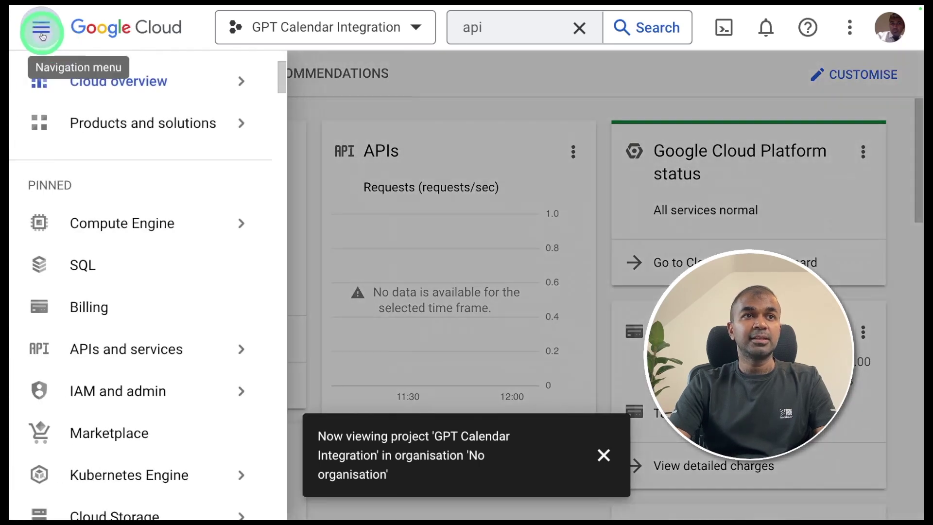
scroll(141, 316, down, 2)
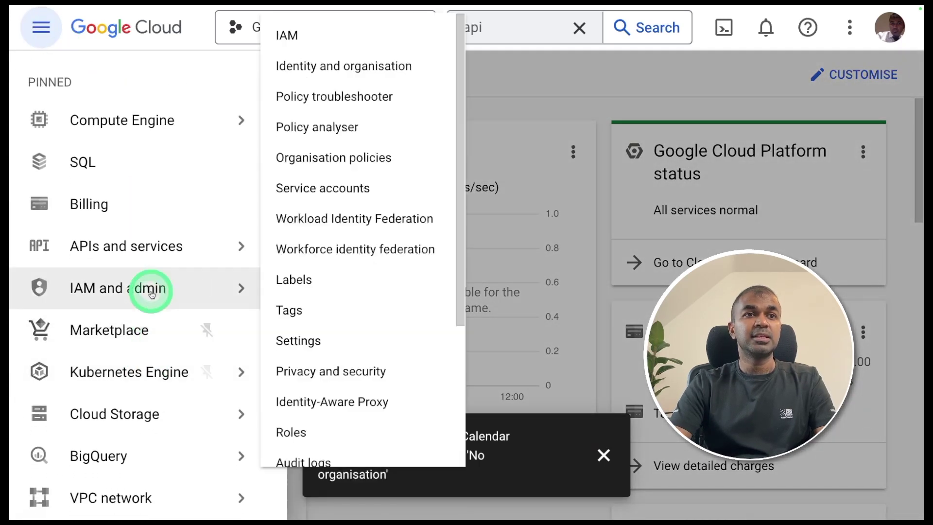
mouse_move(167, 262)
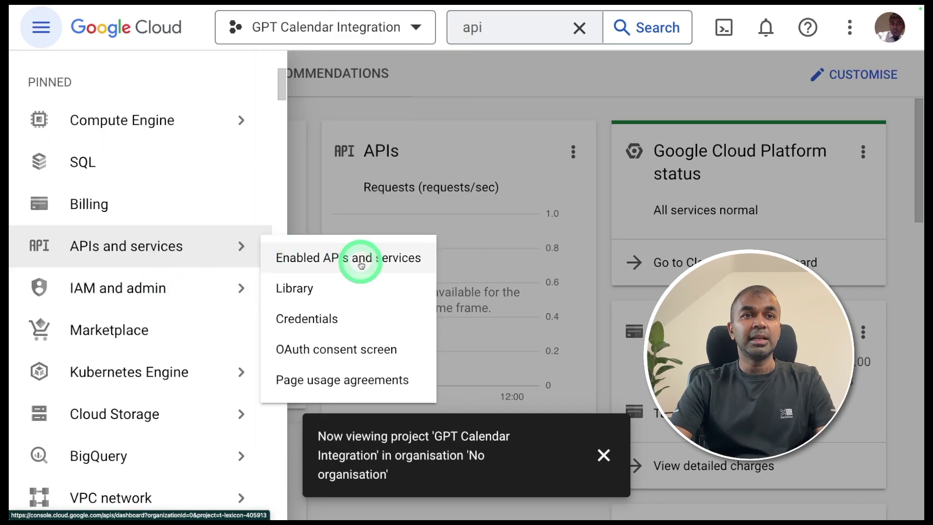
click(378, 264)
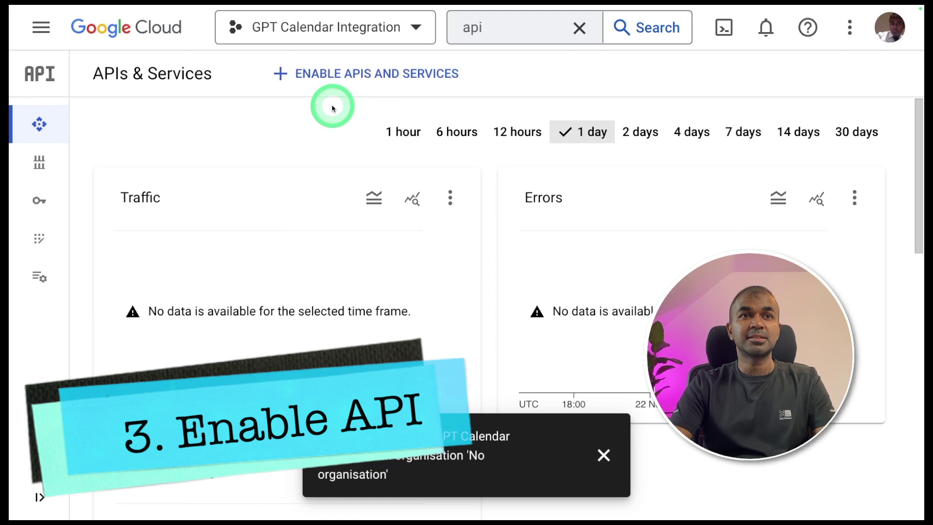
click(360, 74)
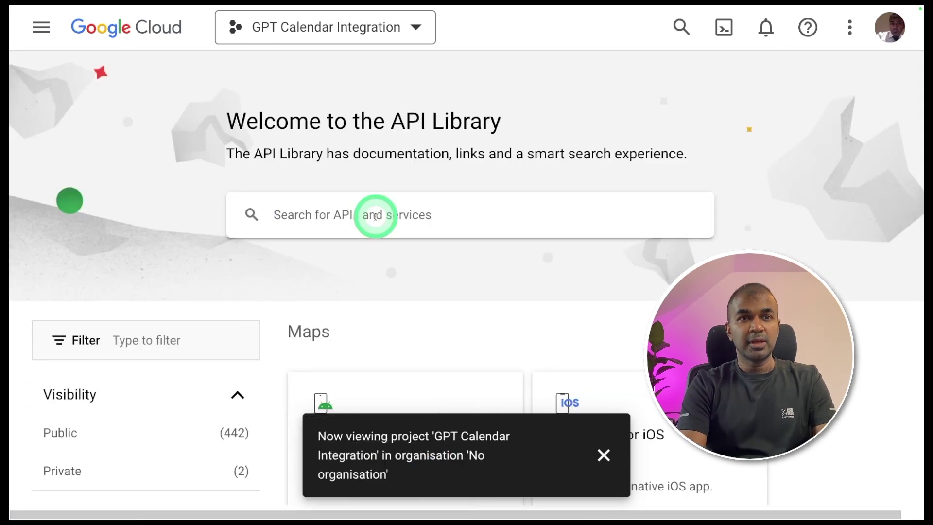
Step: Search the library for 'Calendar' and enable the Google Calendar API
click(375, 216)
text(Calendar)
key(Return)
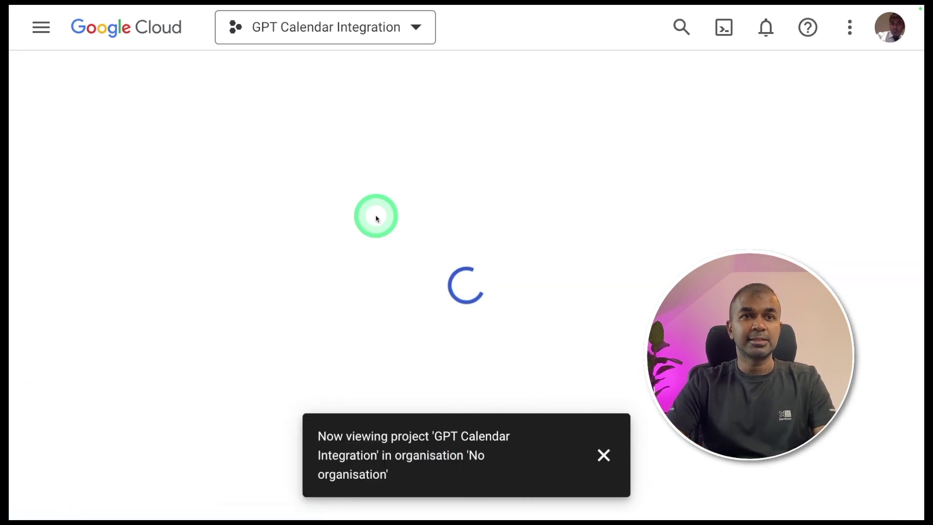
click(495, 253)
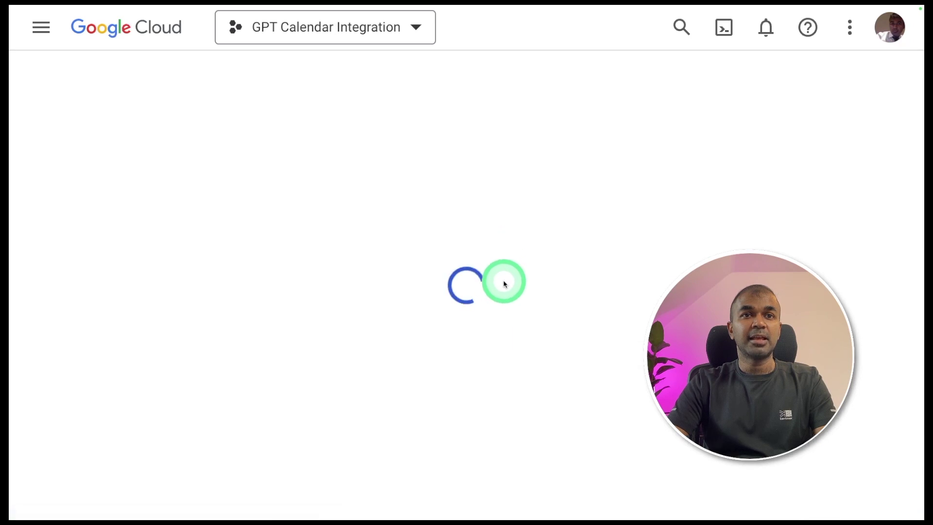
click(233, 269)
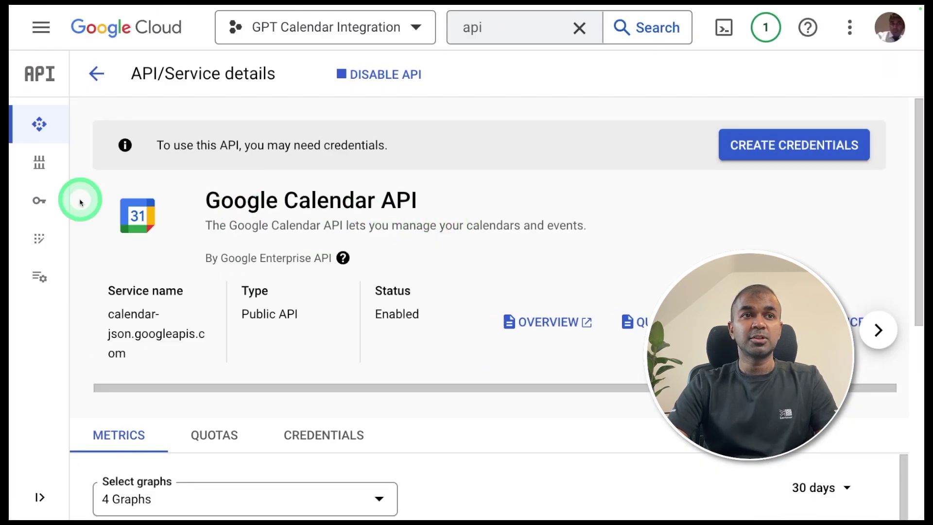
Step: Start Calendar API credentials for User data and advance to the OAuth consent screen
mouse_move(34, 201)
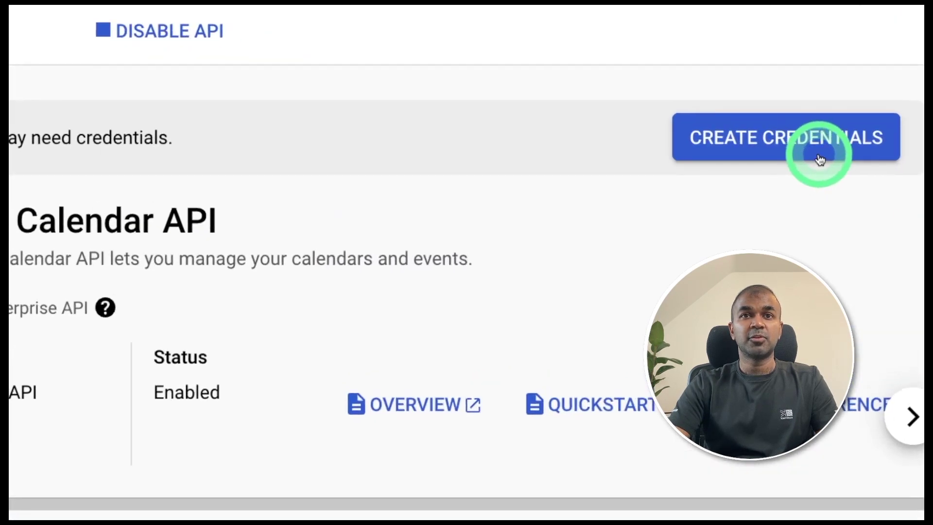
click(796, 148)
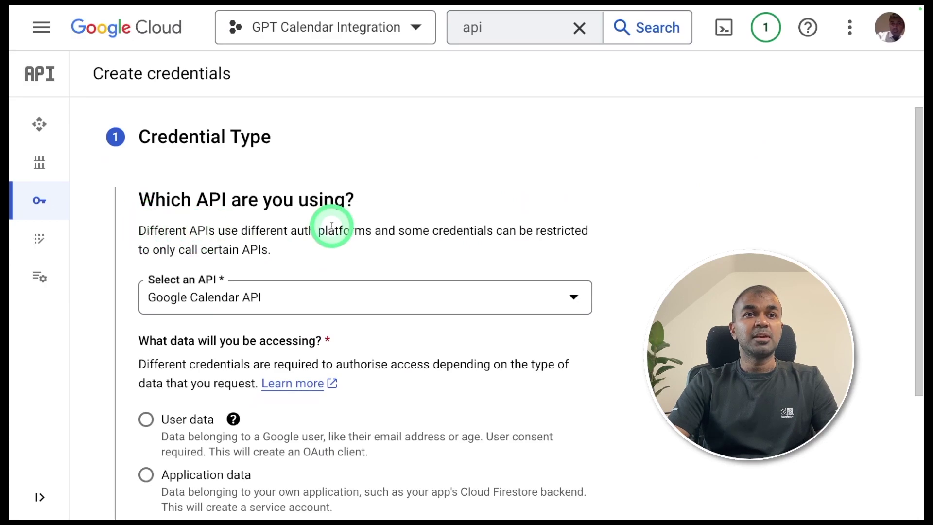
scroll(321, 252, down, 1)
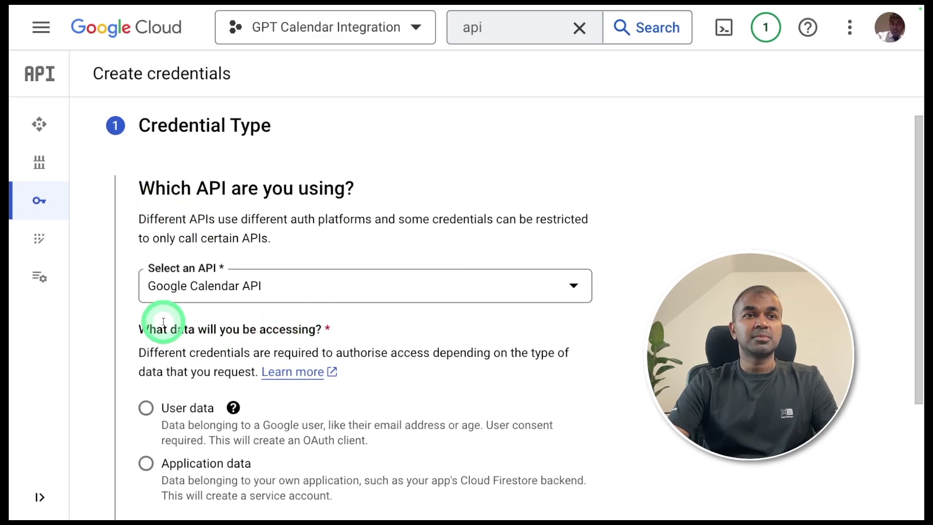
scroll(330, 333, down, 3)
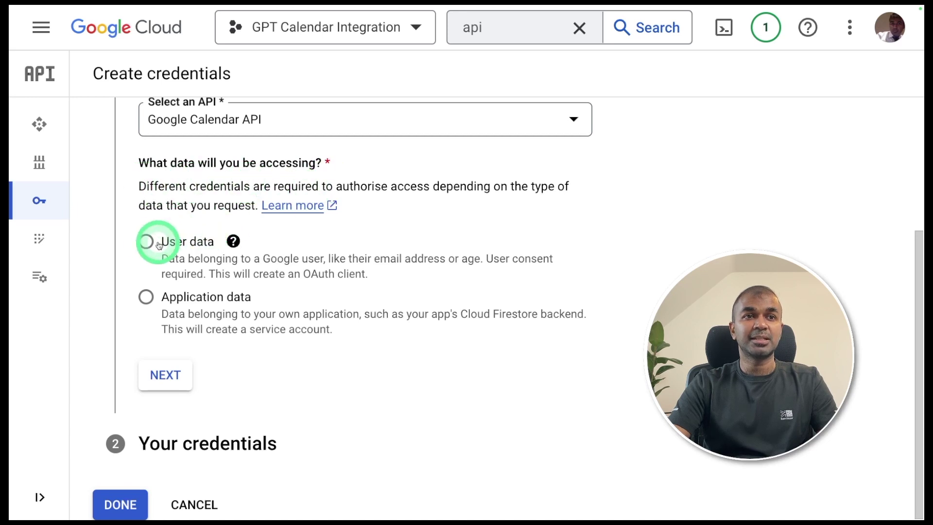
click(162, 375)
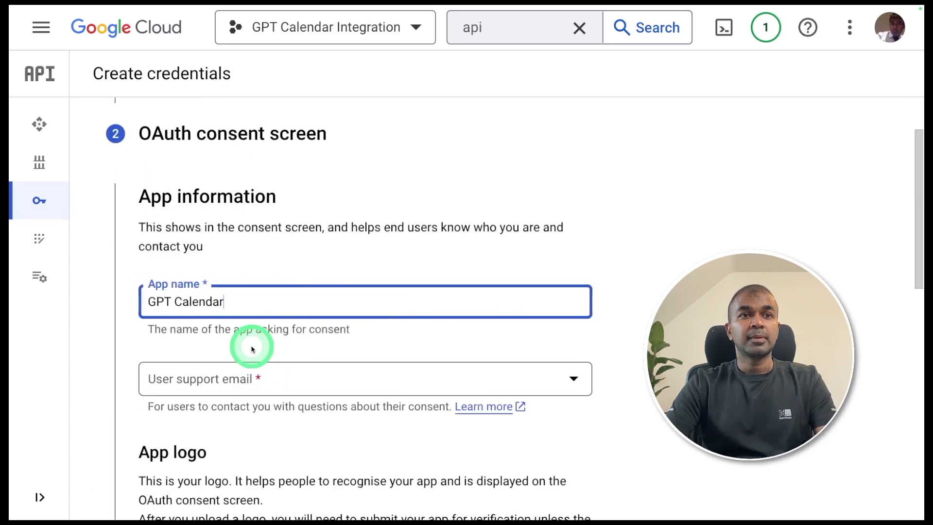
Step: Fill the consent screen with app name GPT Calendar, support e-mail and developer contact e-mail
scroll(209, 311, down, 1)
scroll(240, 310, down, 3)
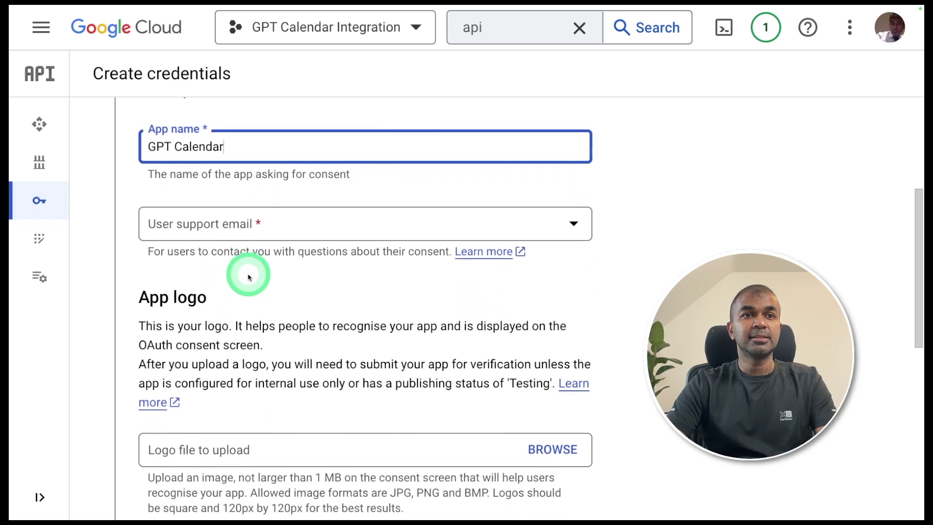
scroll(305, 361, down, 2)
scroll(293, 316, up, 3)
scroll(253, 318, down, 4)
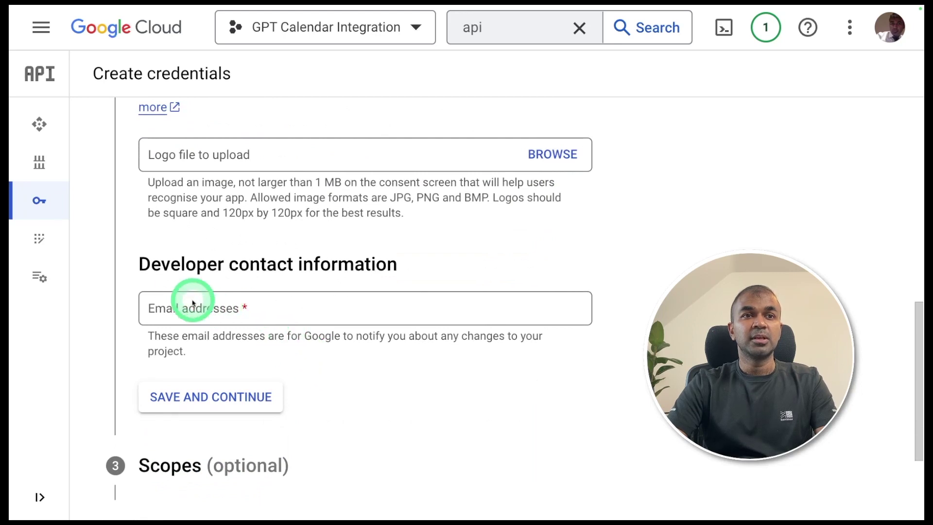
click(238, 311)
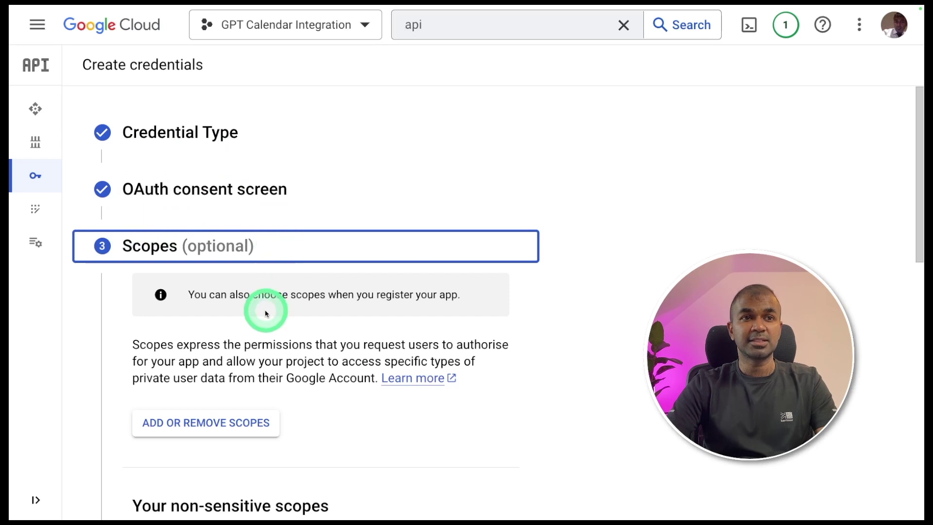
Step: Open the scopes list and filter it to the calendar.readonly scopes
scroll(265, 322, down, 1)
scroll(265, 322, down, 4)
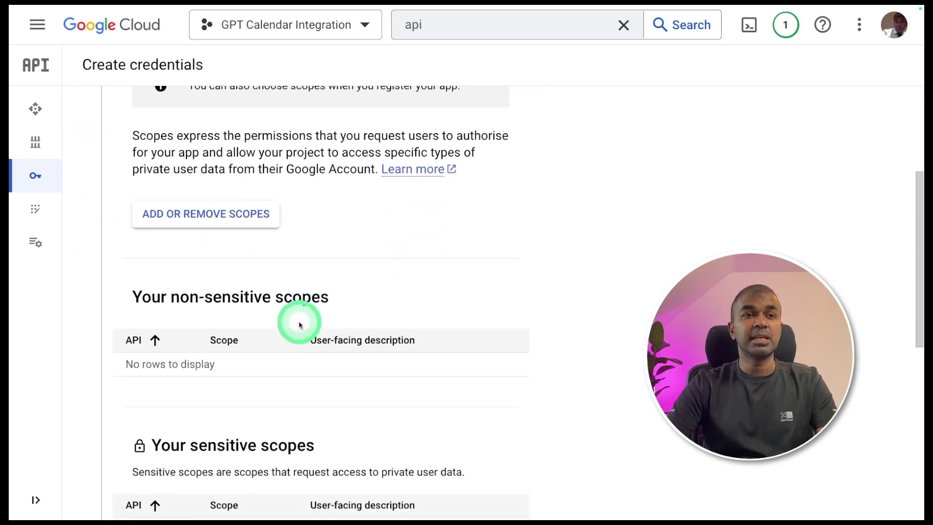
click(208, 226)
click(518, 157)
text(calendar)
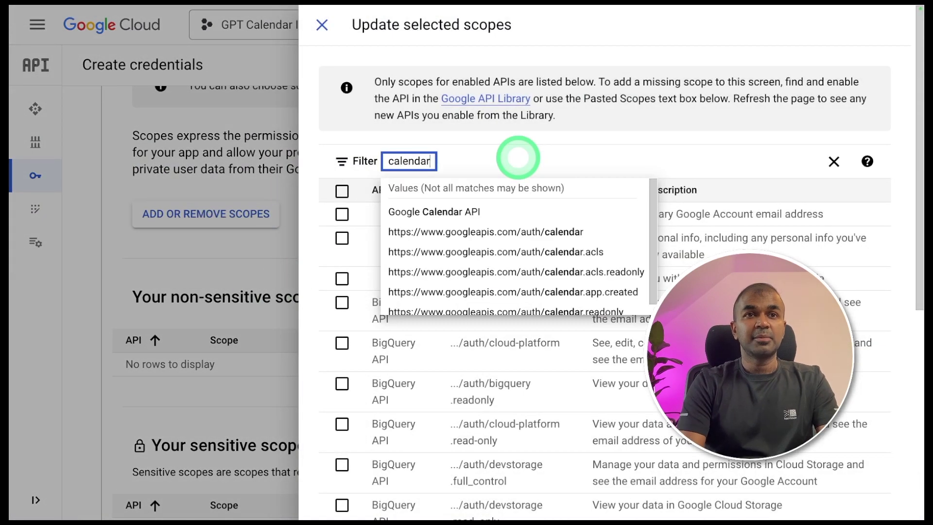
scroll(552, 256, down, 1)
click(549, 300)
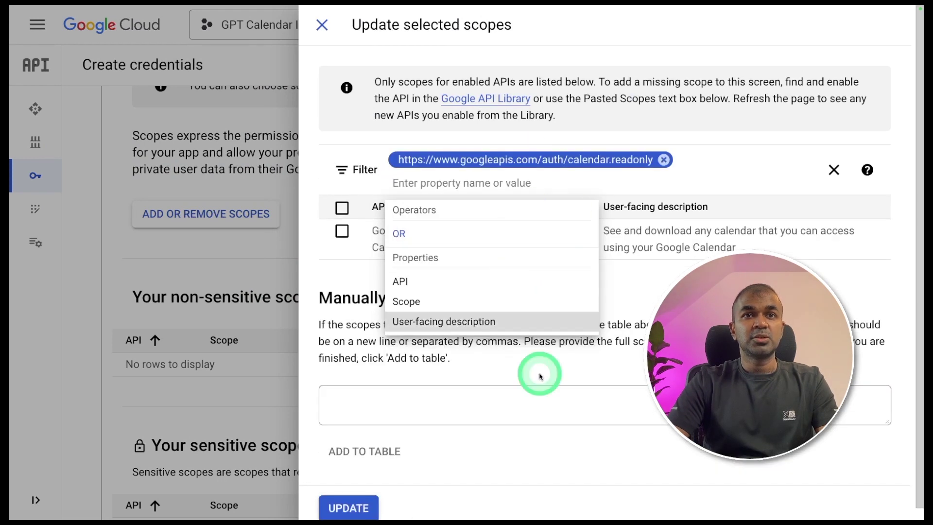
click(515, 419)
Step: Add the calendar.readonly and calendarlist.readonly scopes and continue to the OAuth Client ID step
click(362, 250)
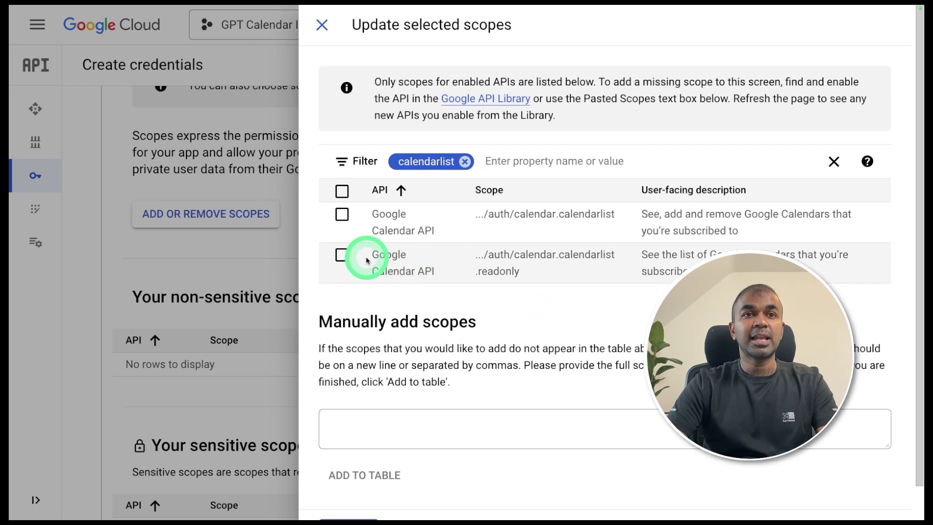
click(343, 255)
scroll(573, 308, down, 1)
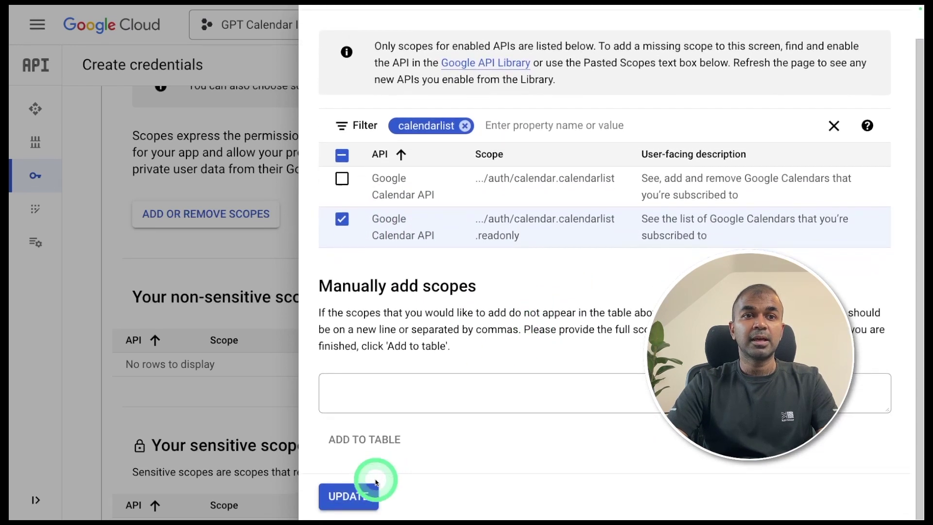
click(357, 496)
scroll(320, 287, down, 10)
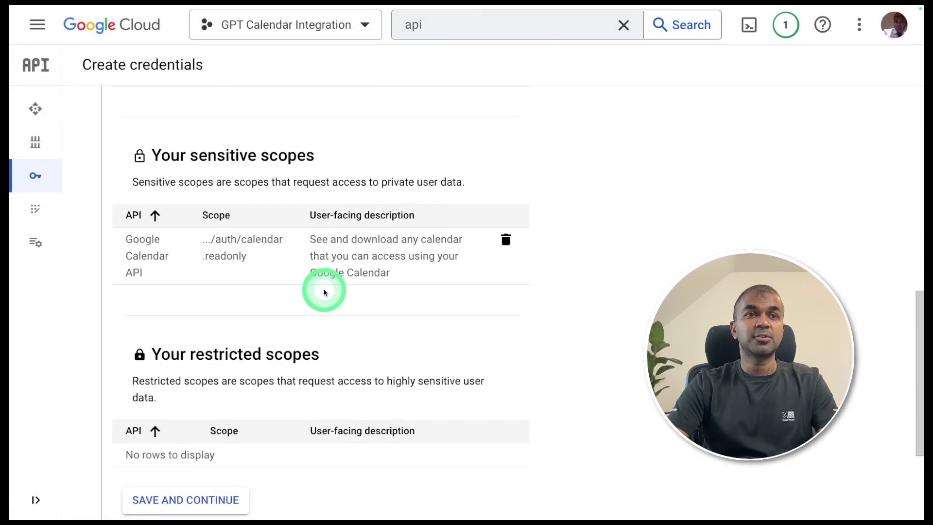
click(194, 336)
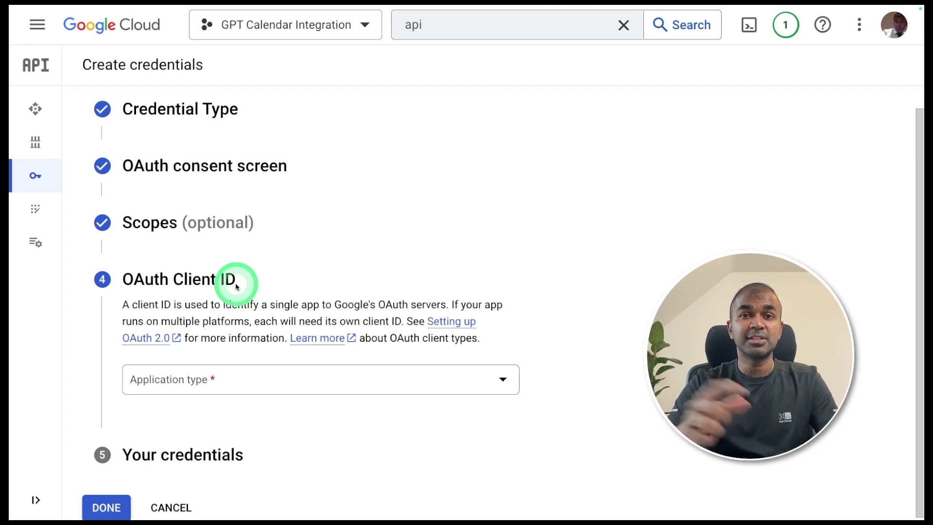
Step: Make the OAuth client a Web application named GTP Calendar
click(277, 379)
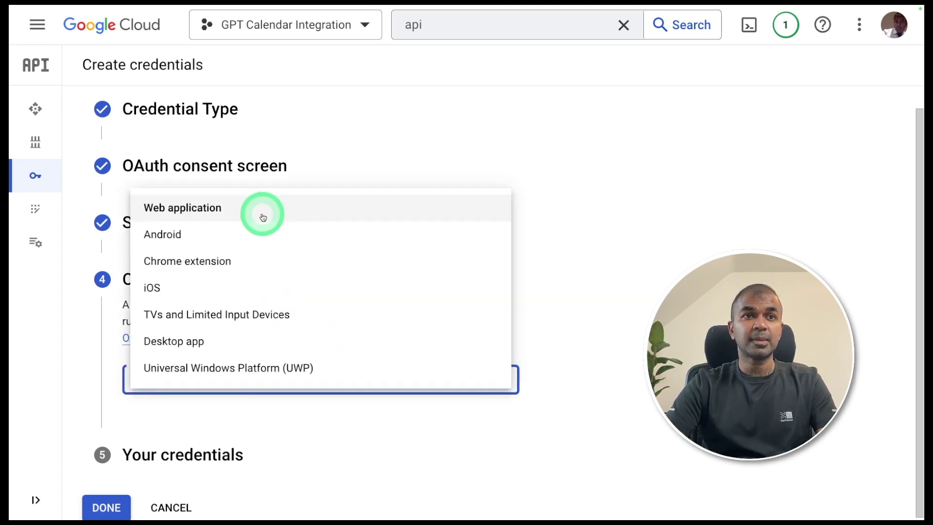
click(224, 214)
scroll(250, 439, down, 4)
drag(190, 236, 118, 241)
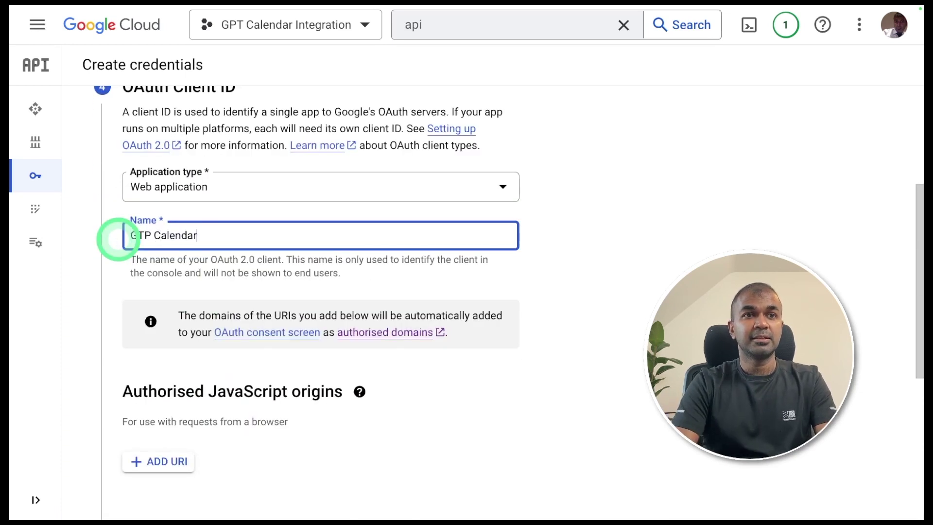
text(GTP Cal)
scroll(166, 233, down, 5)
click(160, 228)
text(https://chat.openai.com)
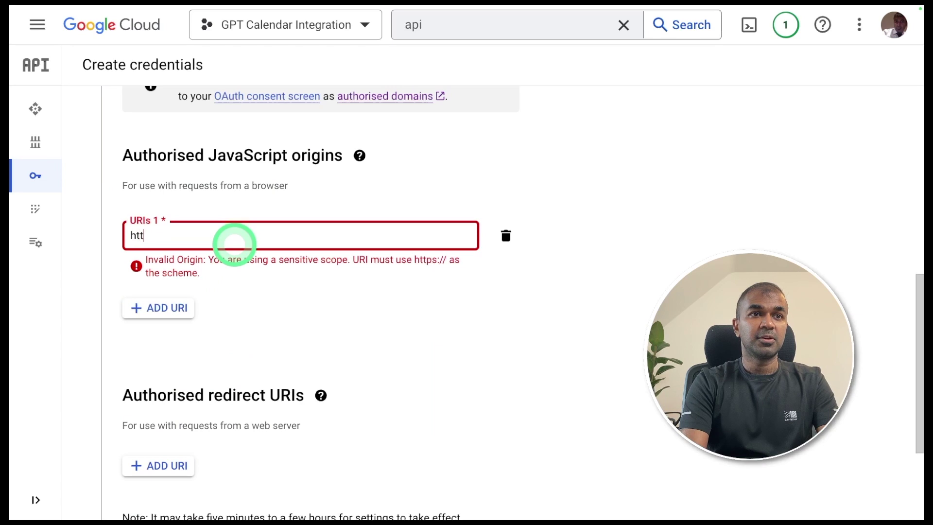
click(166, 433)
scroll(243, 413, down, 2)
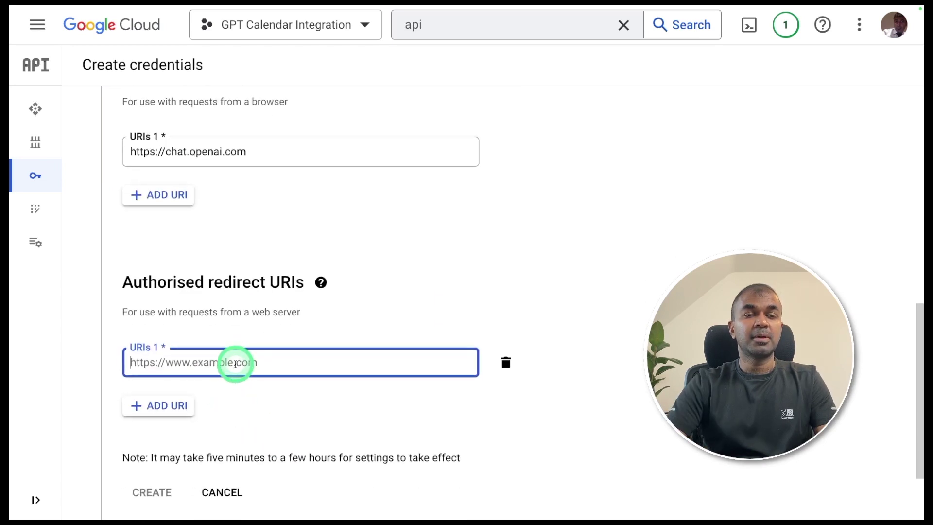
text(https://chat.openai.com)
scroll(219, 418, down, 1)
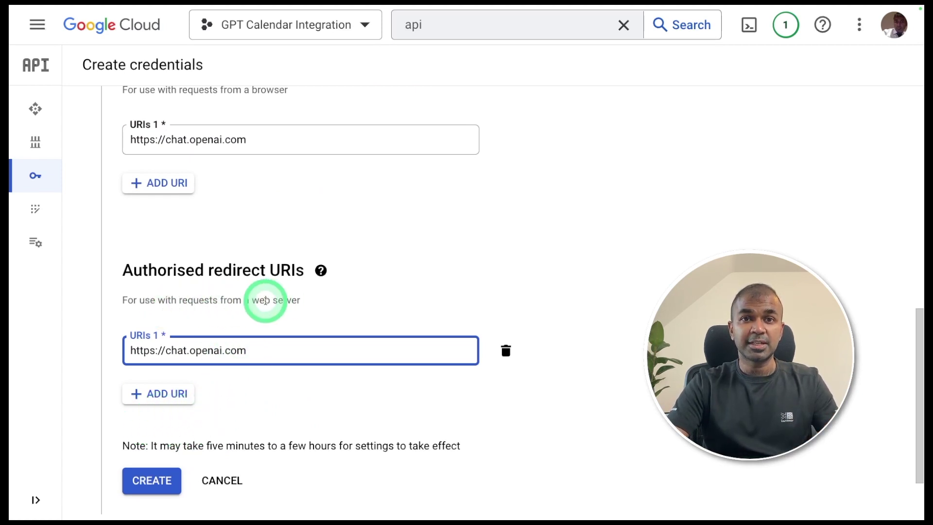
scroll(209, 379, down, 1)
click(155, 447)
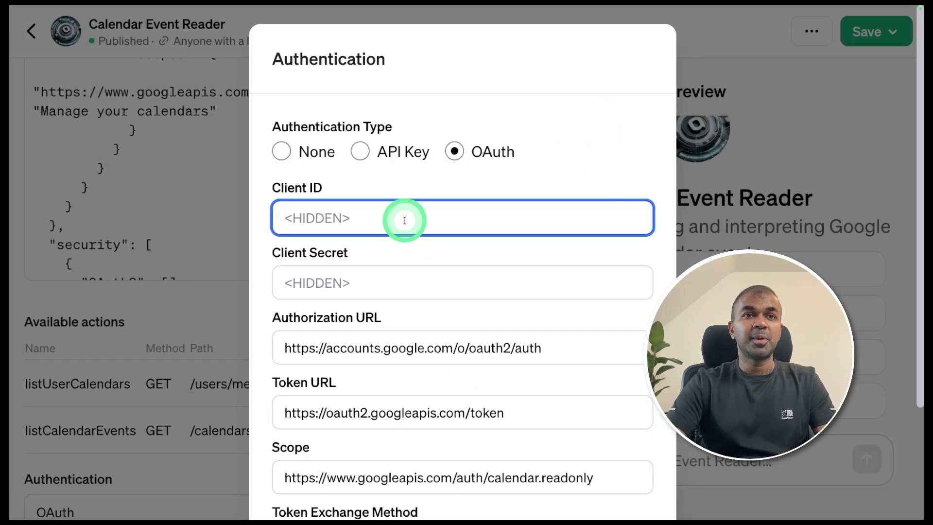
Step: Paste the client ID into the GPT, then open the GTP Calendar client's details and secrets
click(369, 217)
key(ctrl+v)
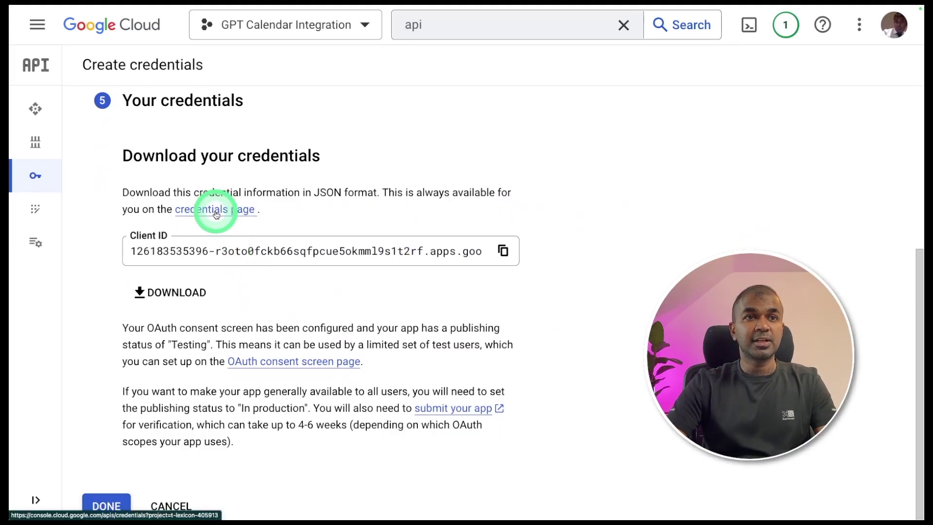
click(216, 215)
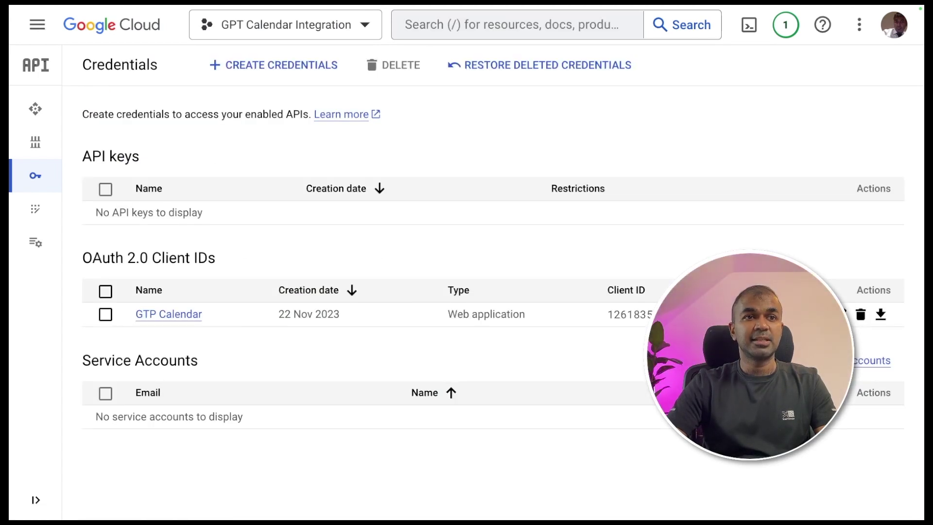
click(170, 315)
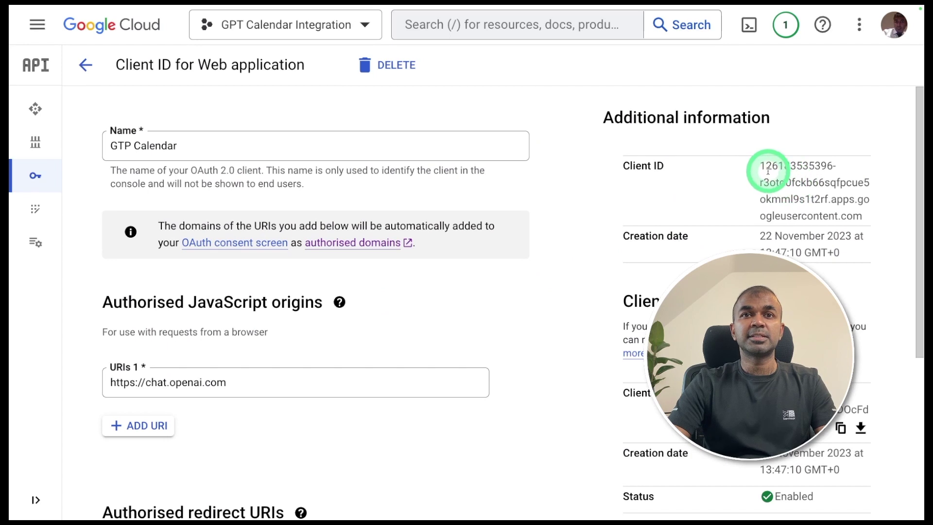
drag(805, 193, 832, 234)
scroll(833, 229, down, 2)
drag(625, 244, 795, 249)
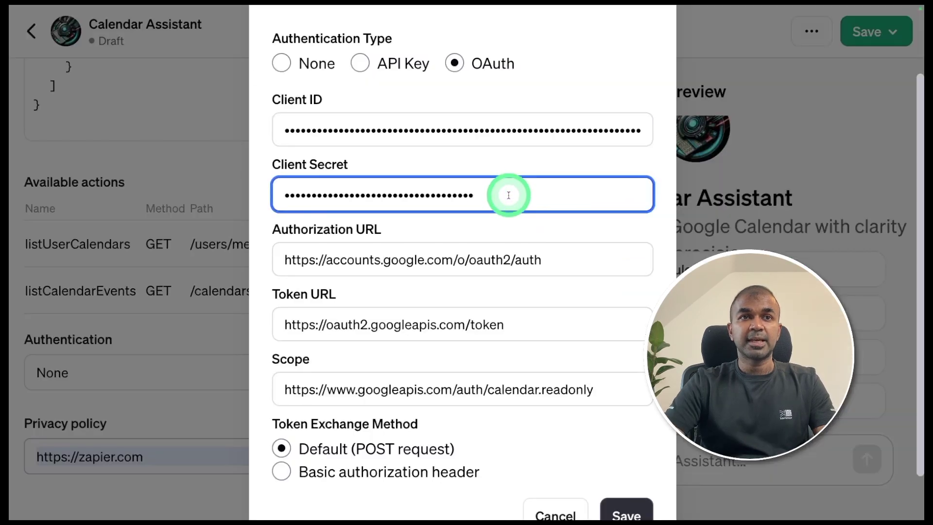
scroll(481, 292, down, 2)
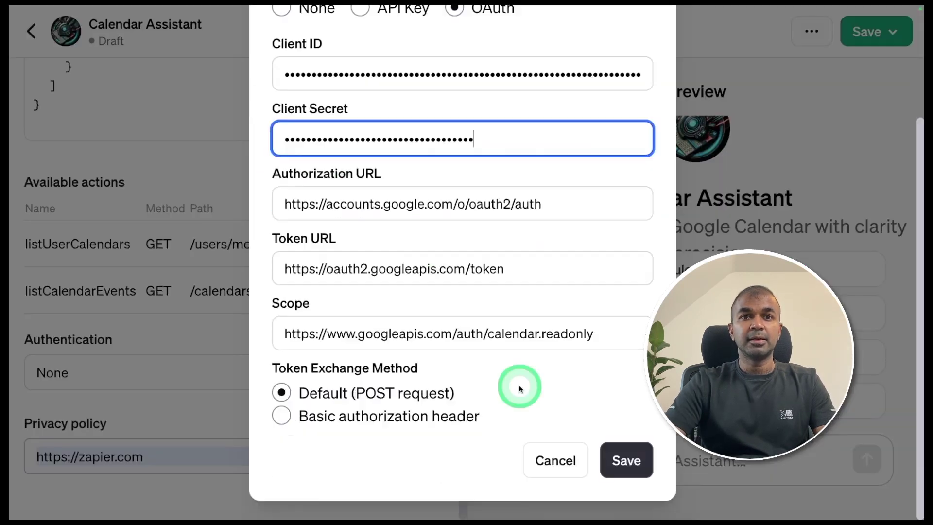
click(627, 461)
click(88, 470)
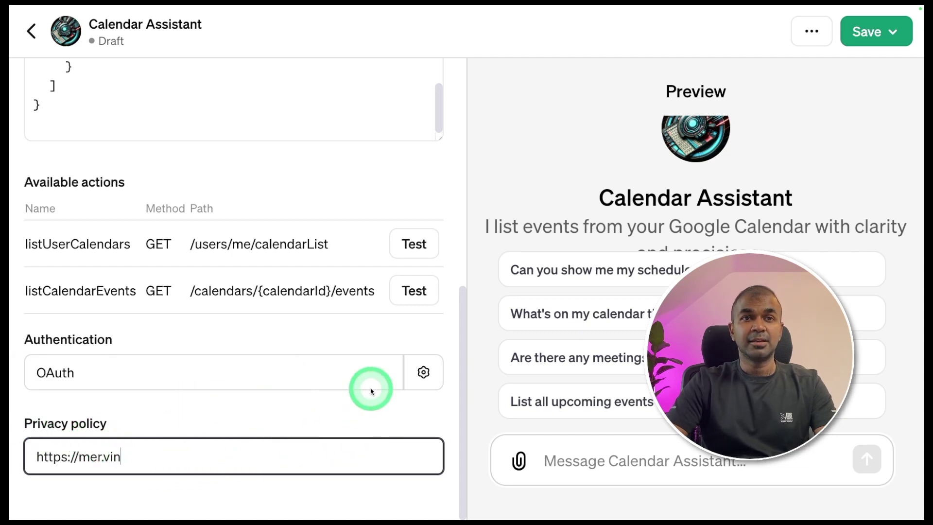
Step: Publish Calendar Assistant to anyone with a link, then test listUserCalendars in the action settings
click(864, 37)
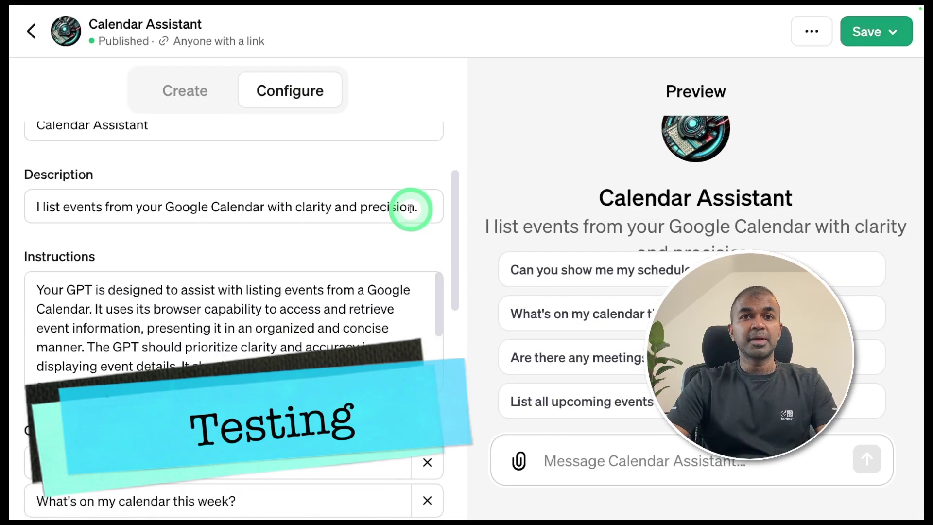
scroll(411, 209, down, 10)
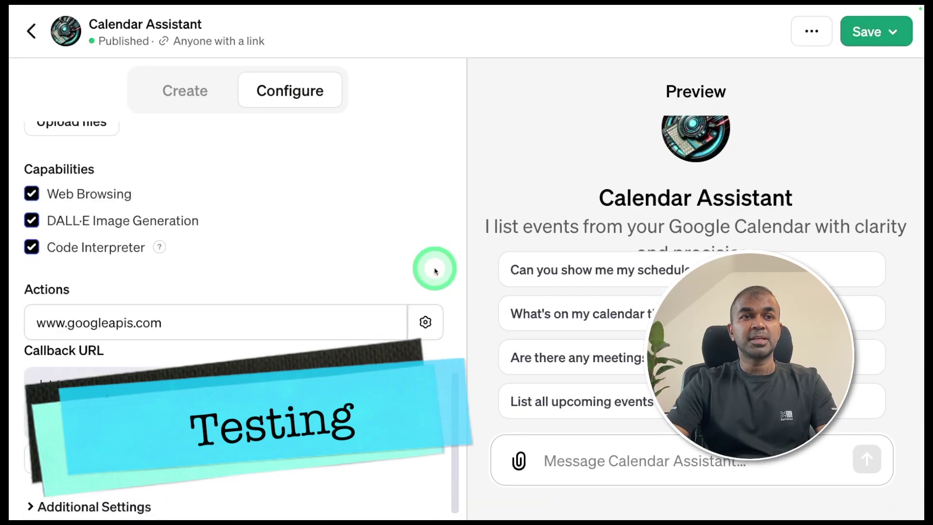
click(437, 318)
scroll(436, 308, down, 15)
scroll(447, 354, down, 5)
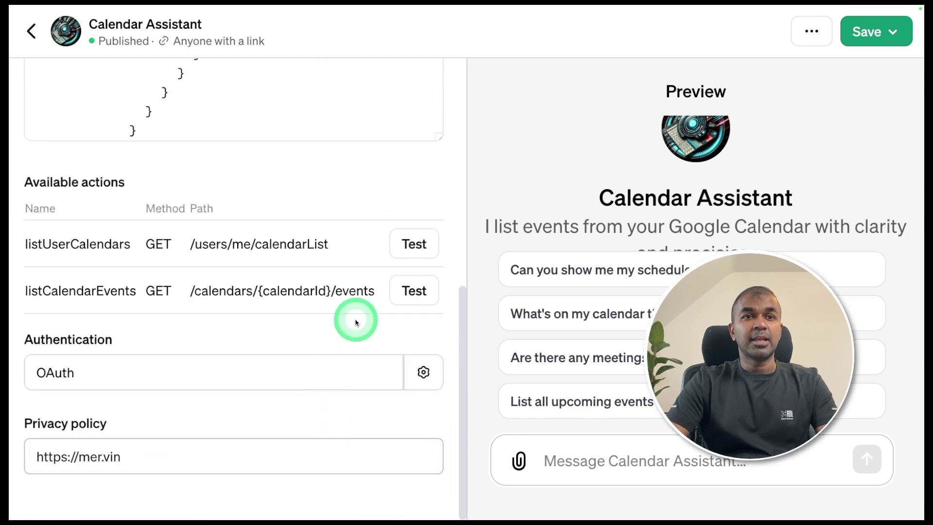
click(415, 248)
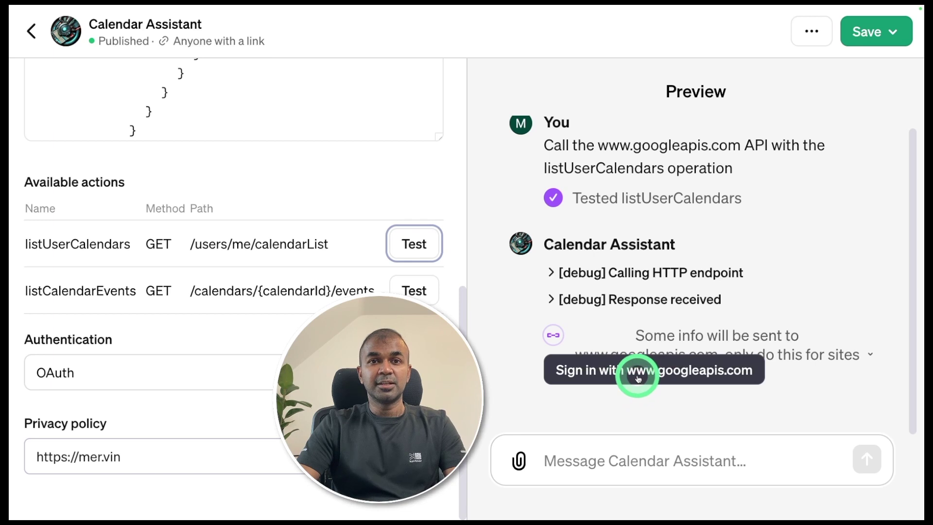
Step: Attempt Google sign-in for the action, which is blocked with Error 400: redirect_uri_mismatch
click(638, 378)
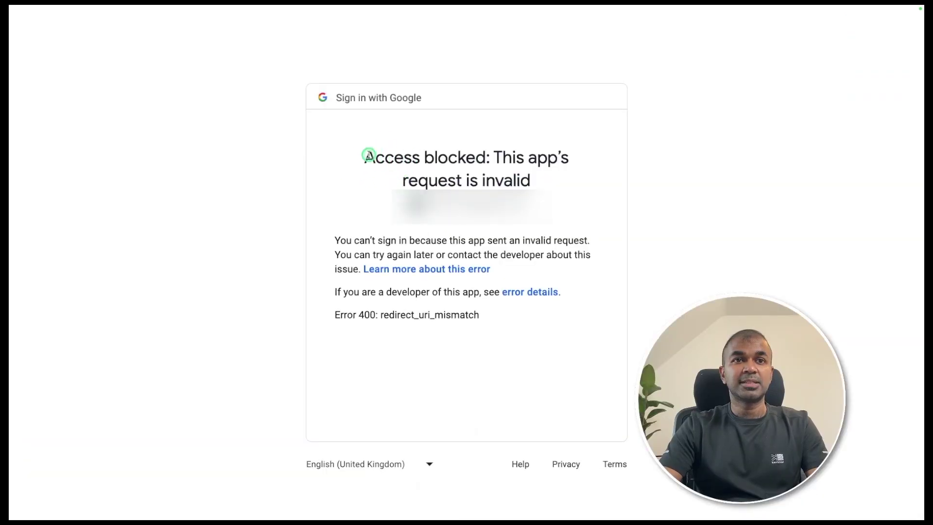
drag(375, 158, 580, 161)
click(544, 329)
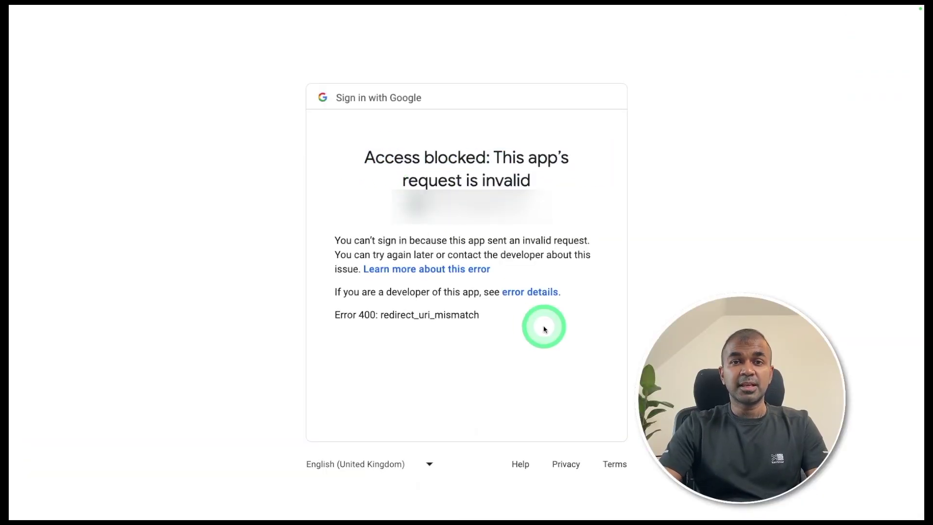
Step: Show the error details and copy the rejected ChatGPT callback redirect URI
click(531, 292)
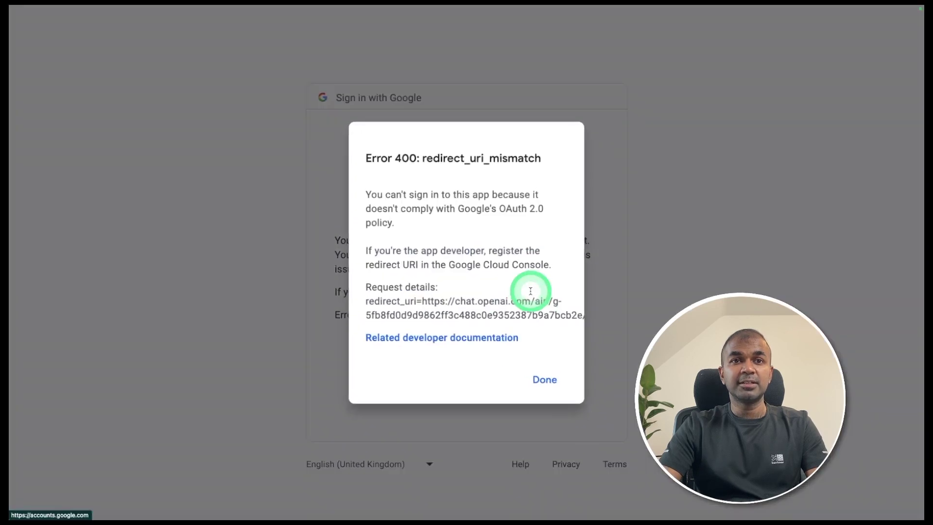
drag(386, 304, 753, 327)
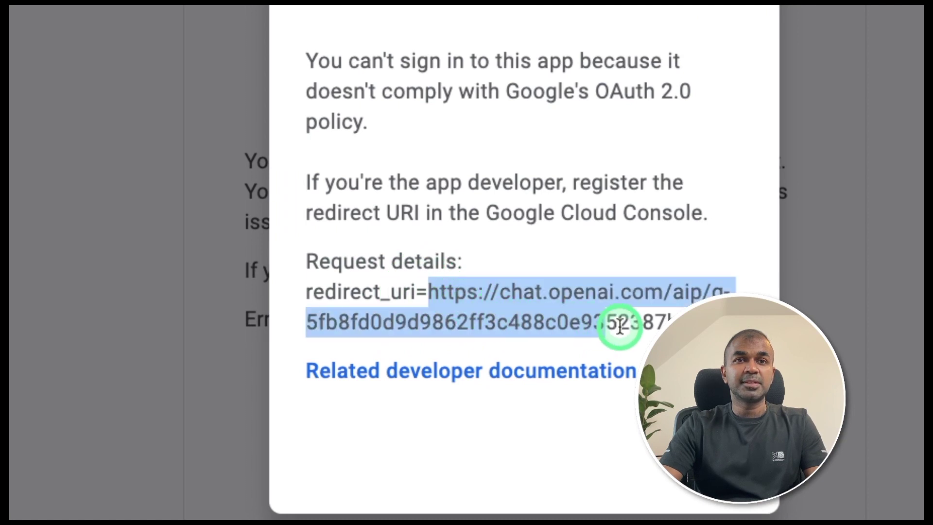
right_click(505, 299)
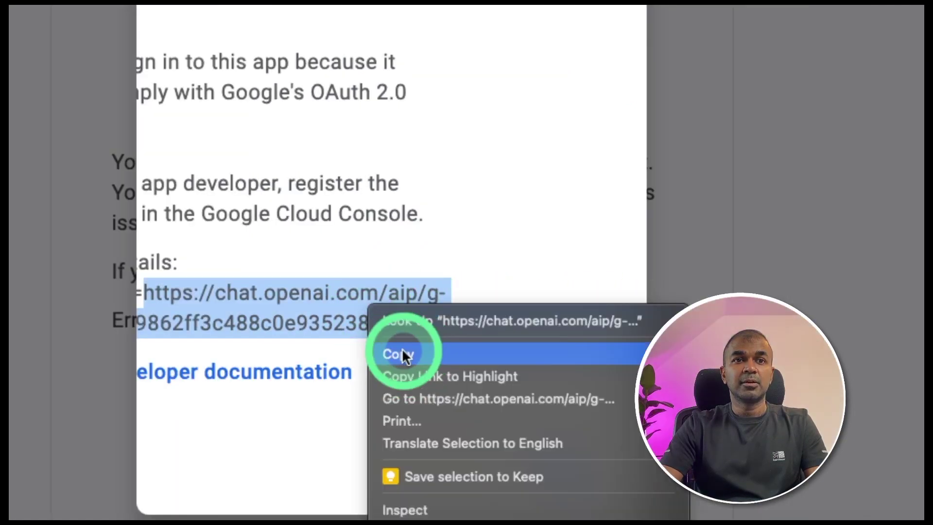
click(534, 348)
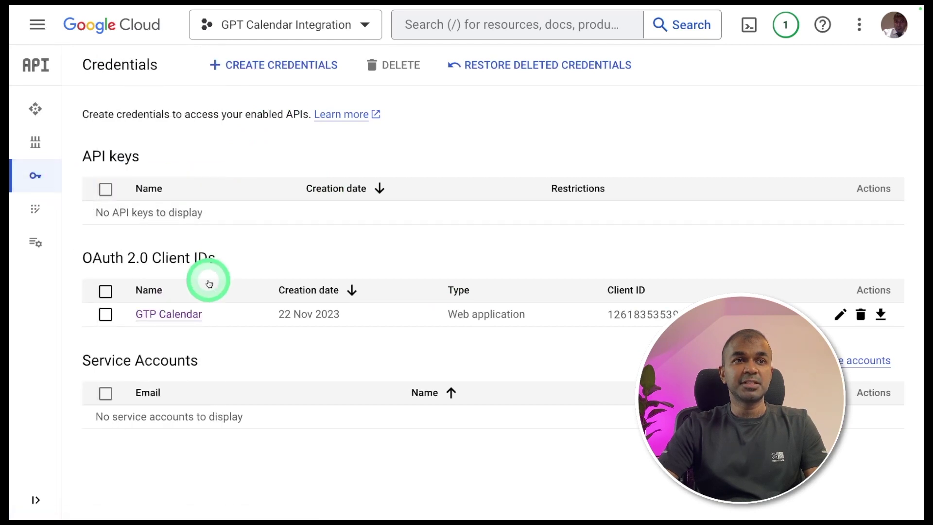
Step: Add the copied ChatGPT callback as a second authorised redirect URI on the GTP Calendar client and save
click(178, 320)
scroll(293, 301, down, 5)
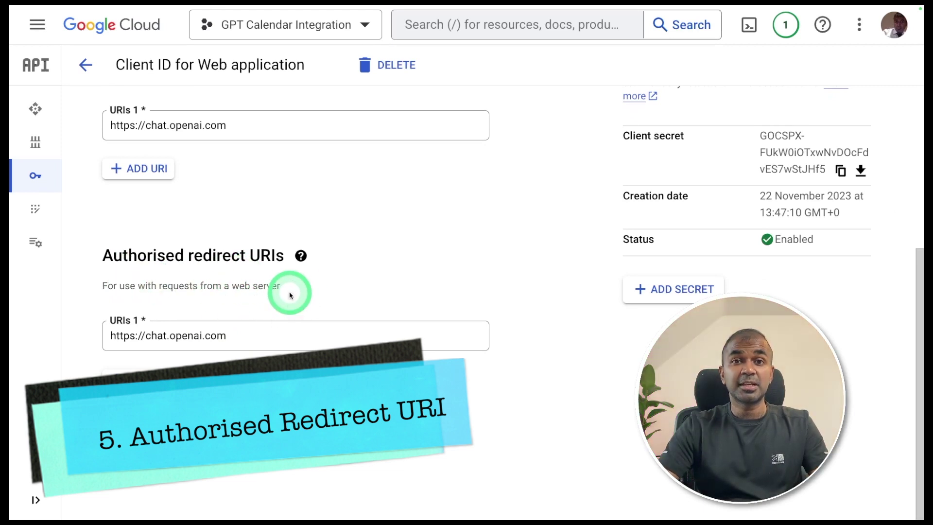
click(145, 378)
key(ctrl+v)
scroll(254, 423, down, 1)
click(127, 474)
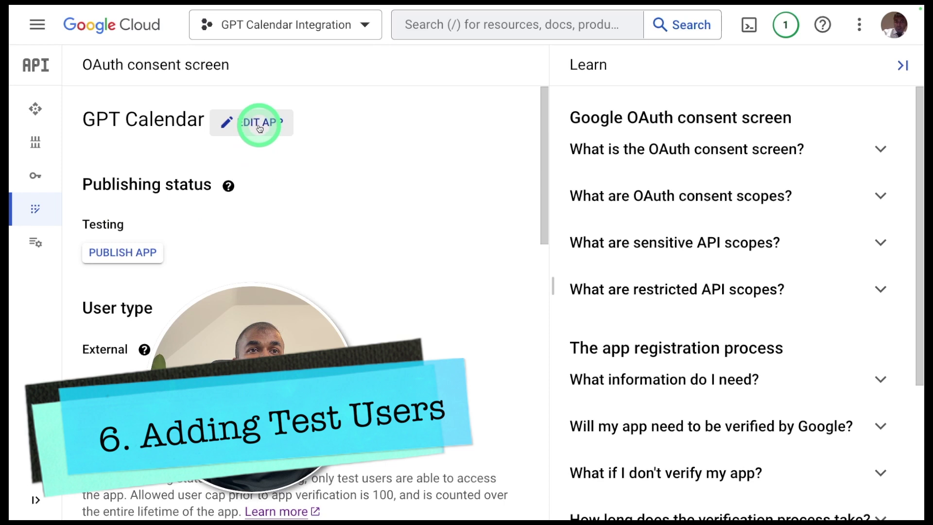
Step: Edit the consent screen app and add one test user by e-mail address
click(260, 122)
scroll(137, 315, down, 4)
scroll(141, 331, down, 3)
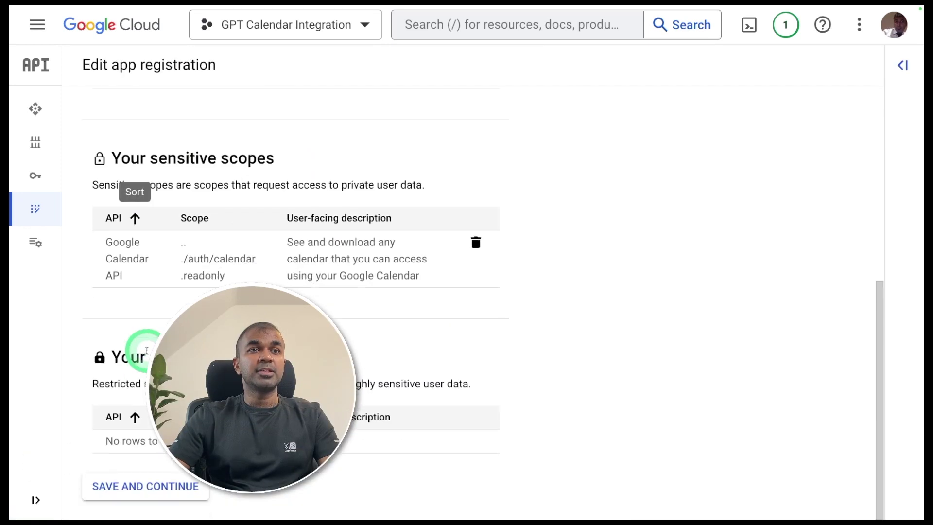
click(148, 478)
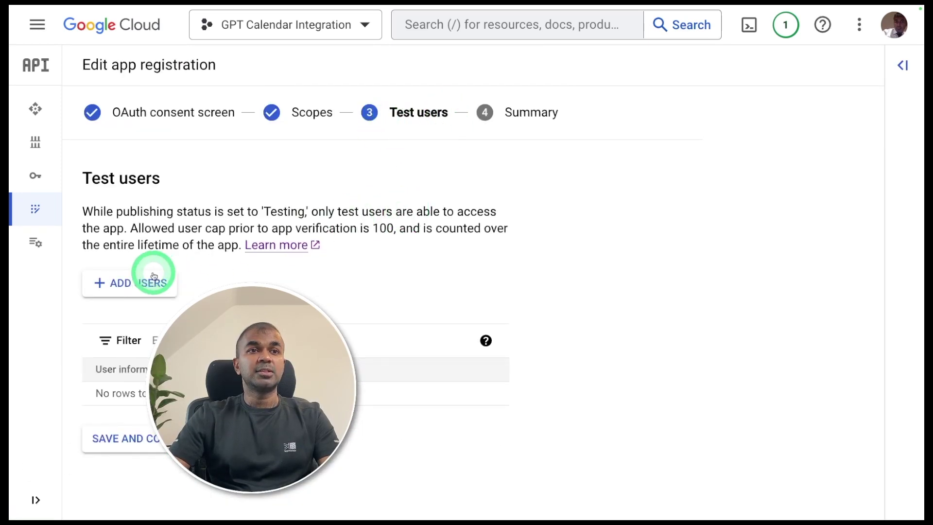
click(109, 284)
click(406, 183)
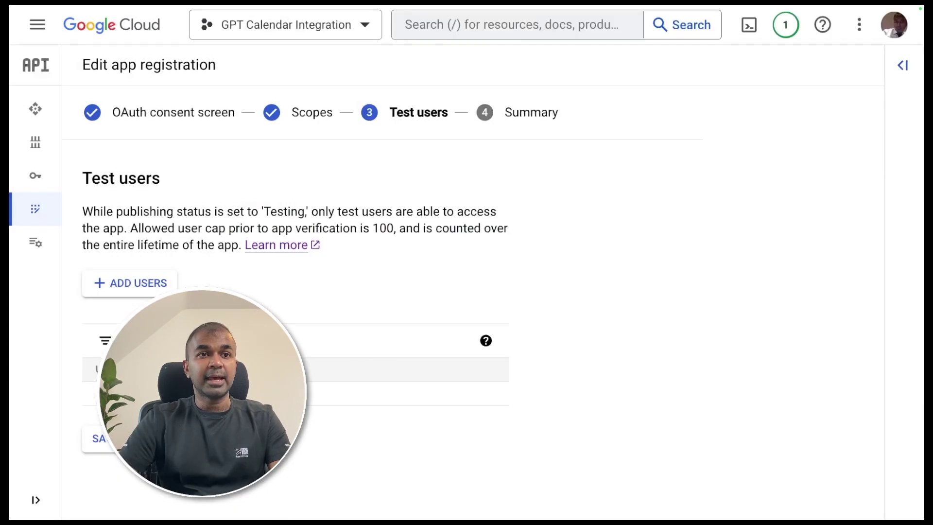
click(147, 448)
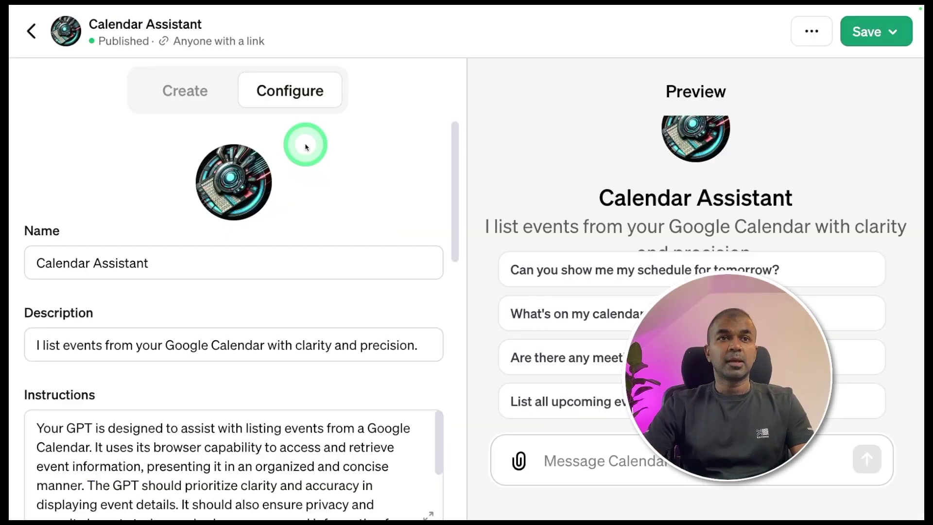
Step: Retest listUserCalendars, sign in with Google past the unverified warning, and allow calendar read access
click(293, 112)
scroll(334, 302, down, 10)
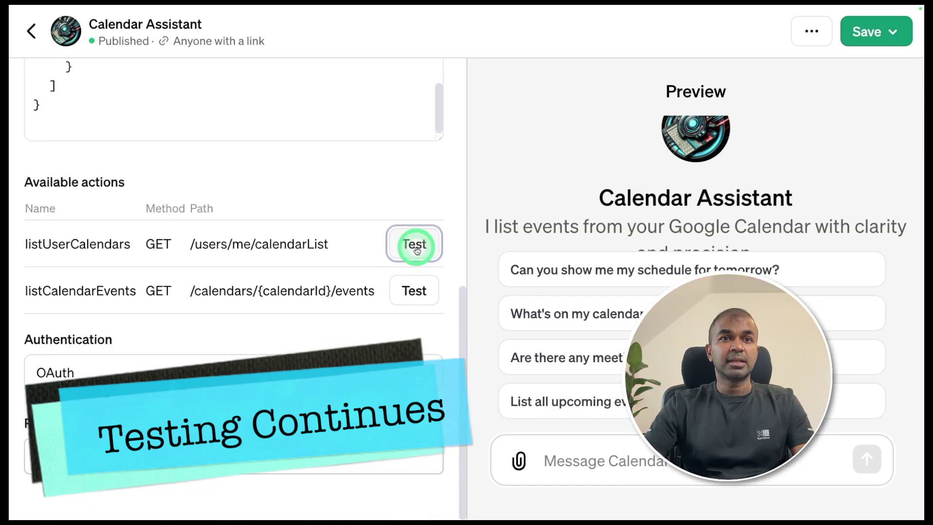
click(414, 243)
click(657, 379)
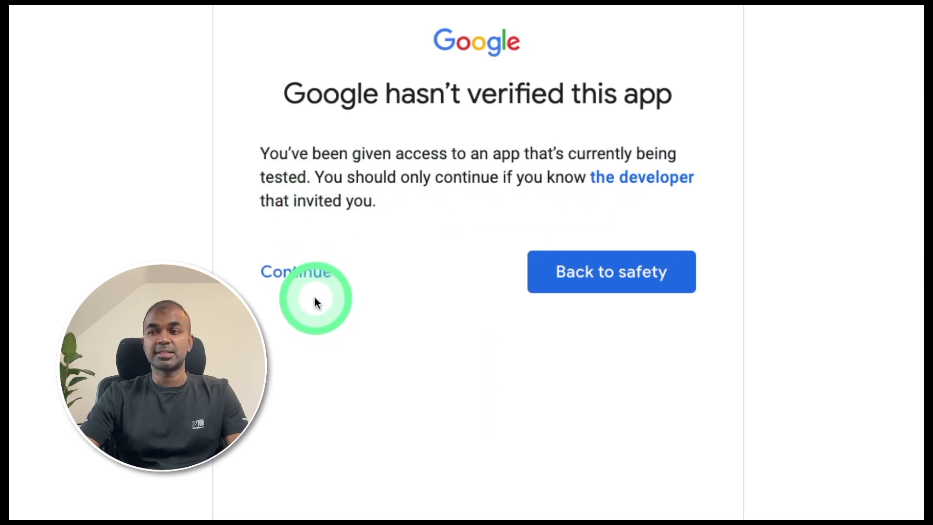
click(296, 280)
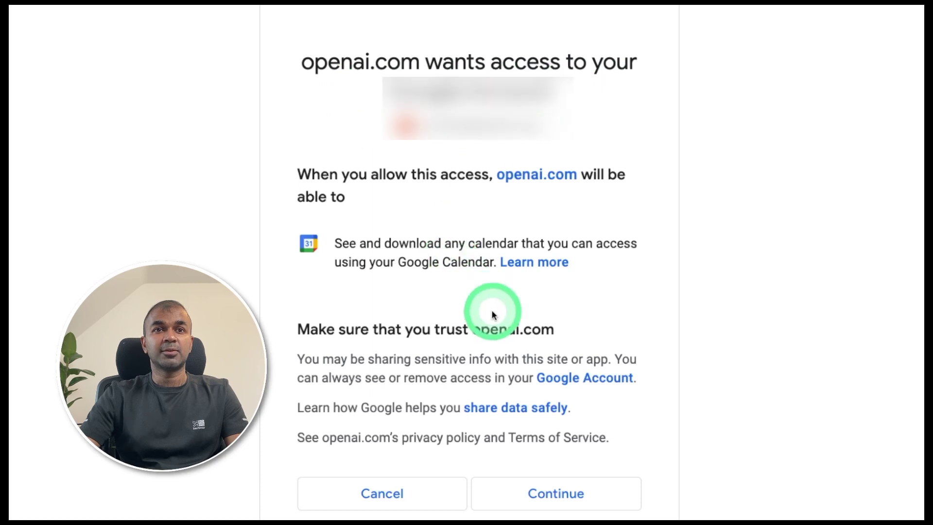
scroll(530, 372, down, 1)
click(545, 474)
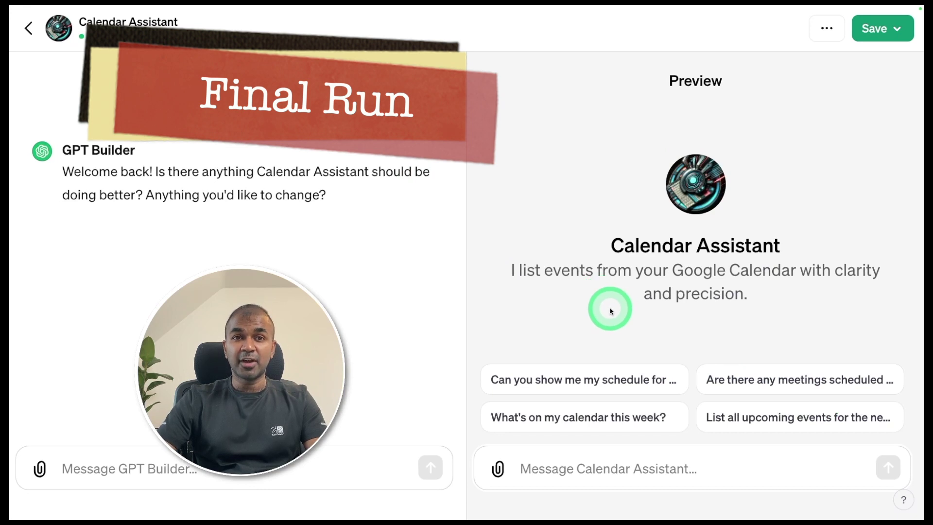
Step: Send 'list of events for next week' to the Calendar Assistant preview
click(577, 471)
text(list of events for next week)
key(Return)
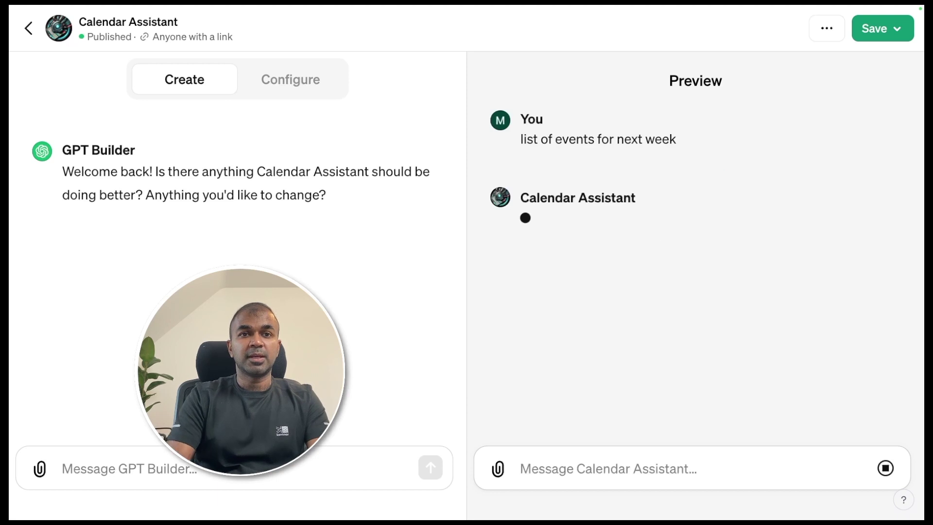